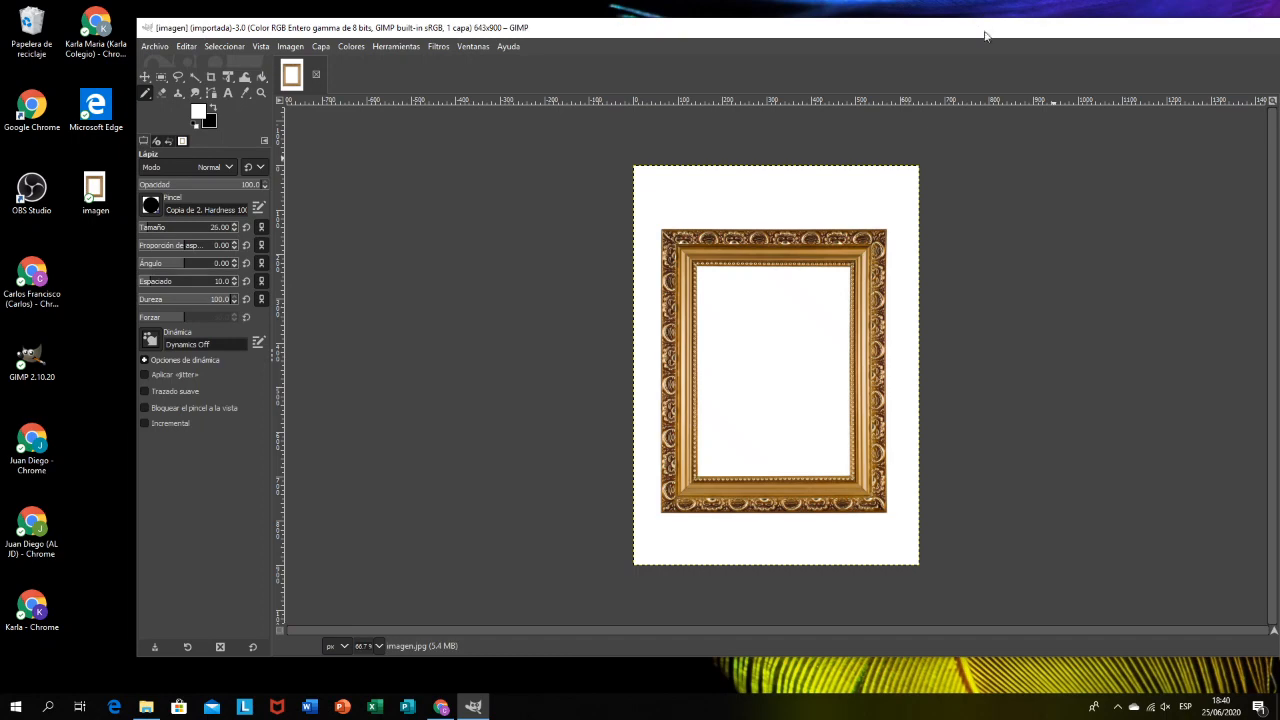
Step: Maximize the window and make a rectangular selection of about 354 × 473 px over the frame's white opening
double_click(985, 36)
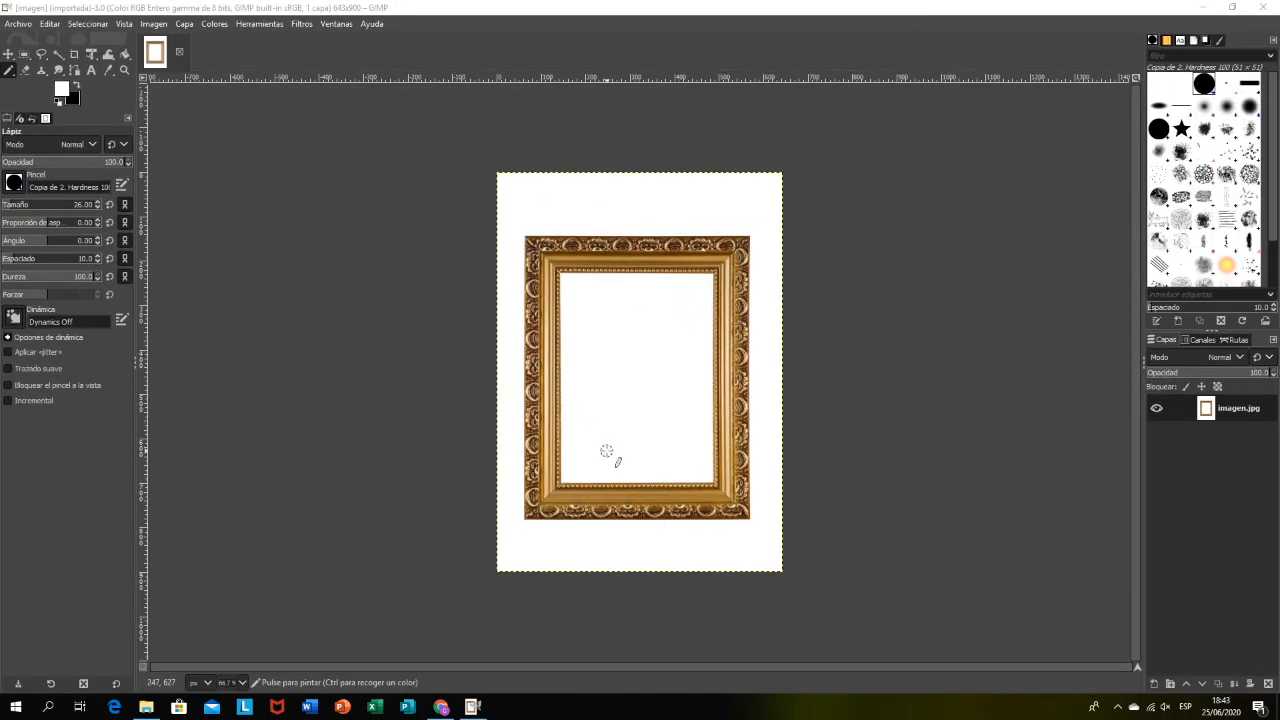
left_click(25, 54)
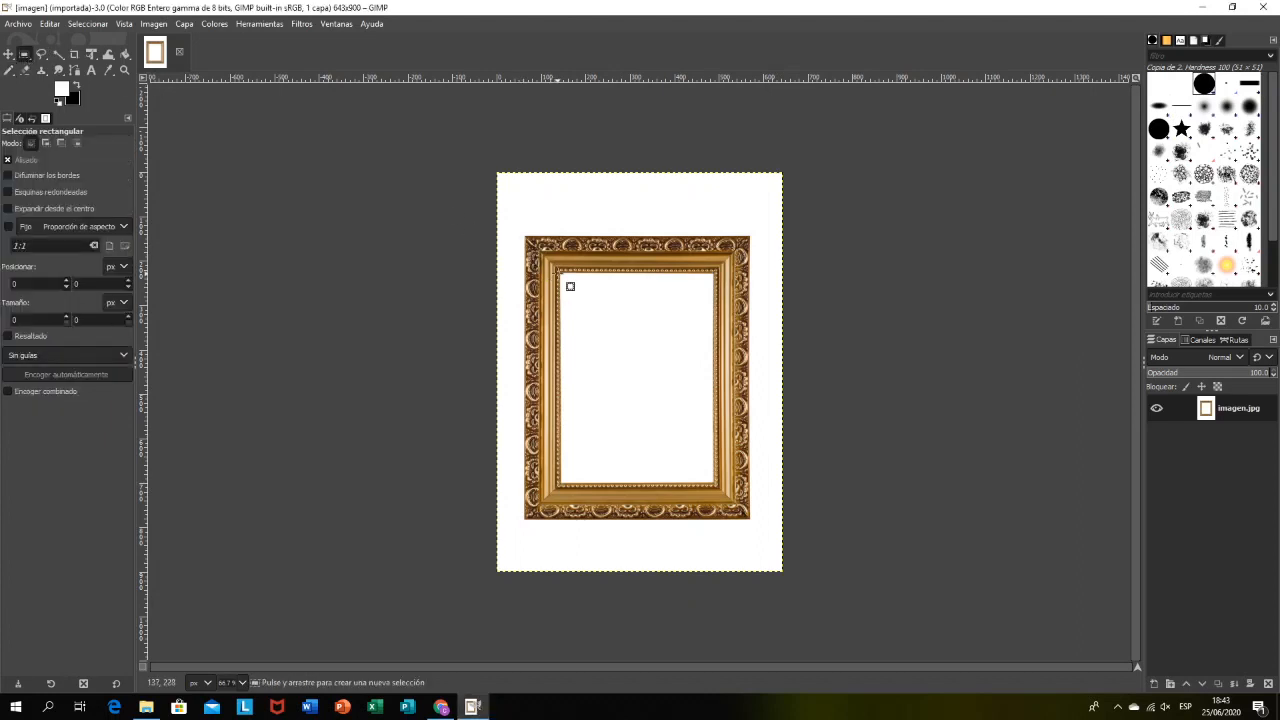
left_click_drag(557, 272, 716, 483)
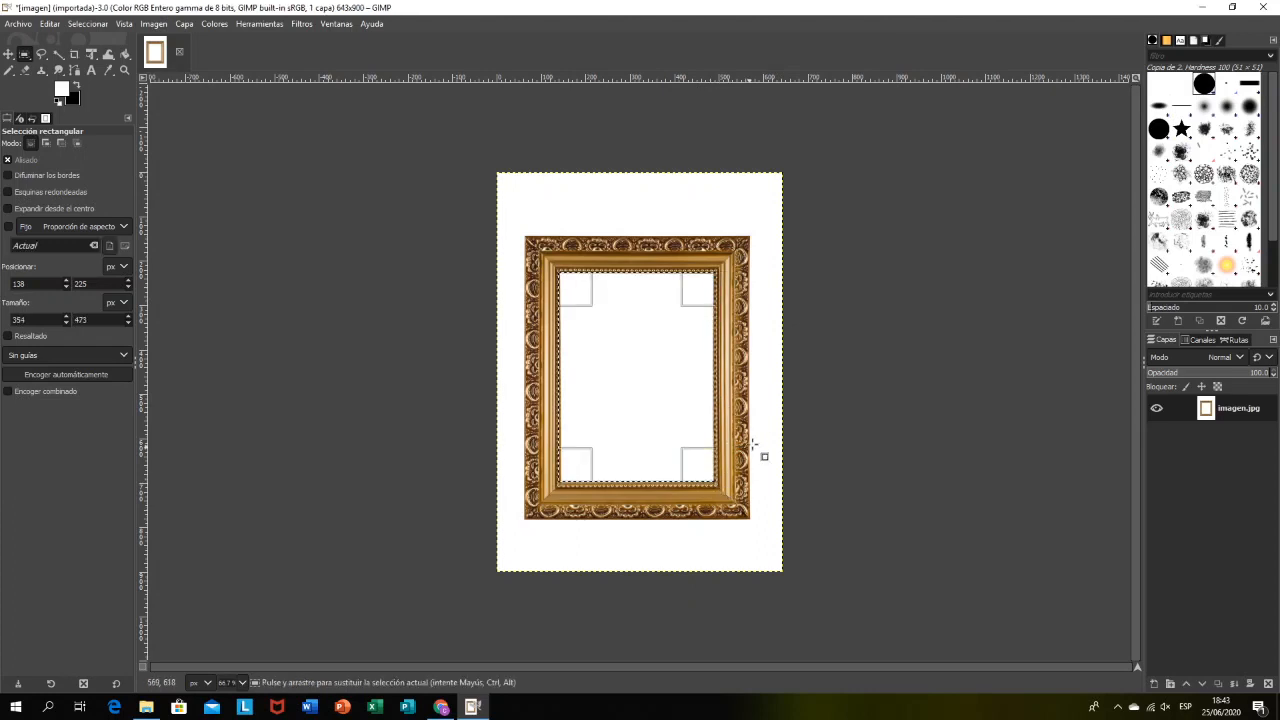
Step: Fill the selected opening inside the frame with black strokes using the Paintbrush, enlarging the brush to cover the whole area
left_click(9, 70)
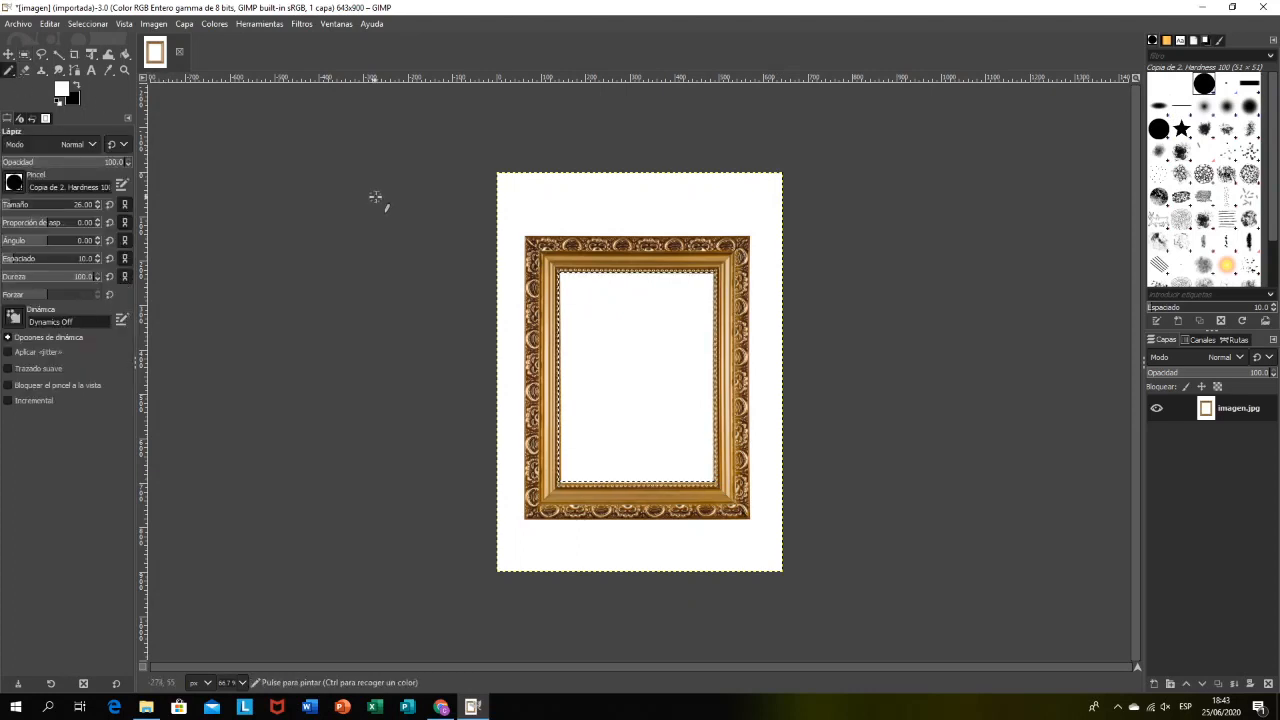
key("p")
mouse_move(571, 286)
left_mouse_down()
mouse_move(626, 291)
mouse_move(614, 297)
left_mouse_up()
key("x")
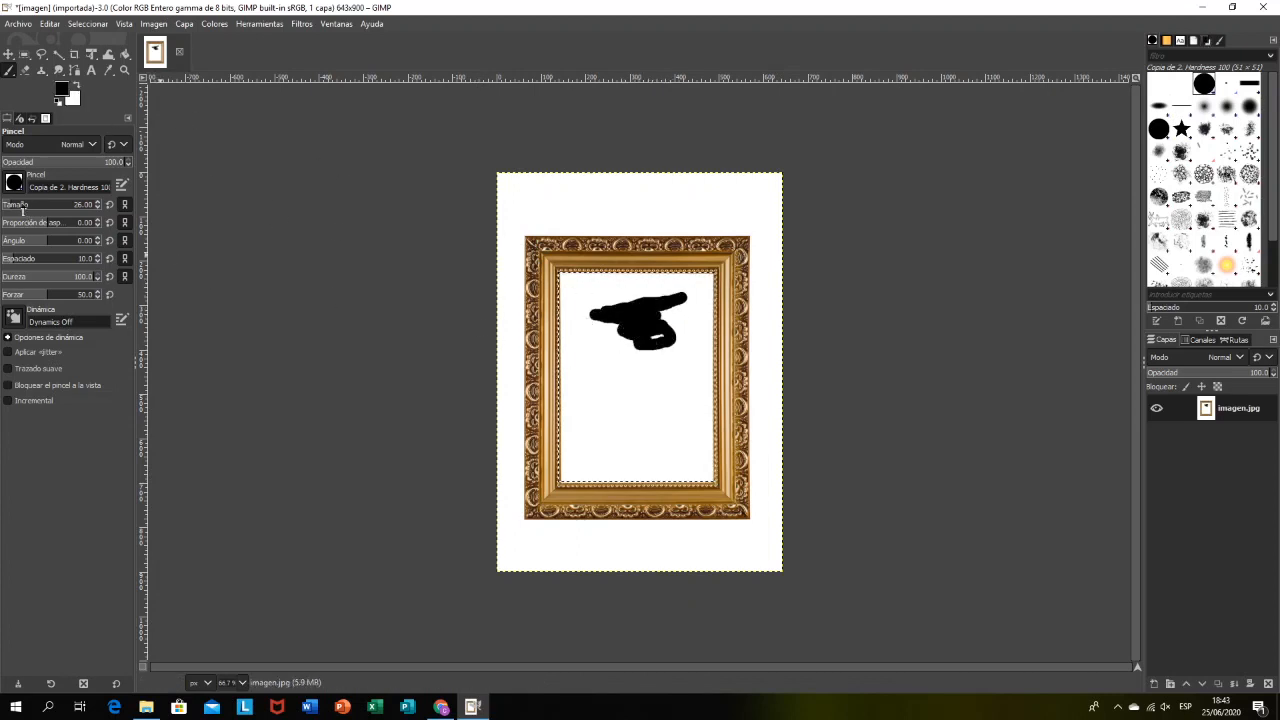
left_click_drag(22, 210, 70, 207)
mouse_move(586, 300)
left_mouse_down()
mouse_move(646, 349)
mouse_move(700, 231)
left_mouse_up()
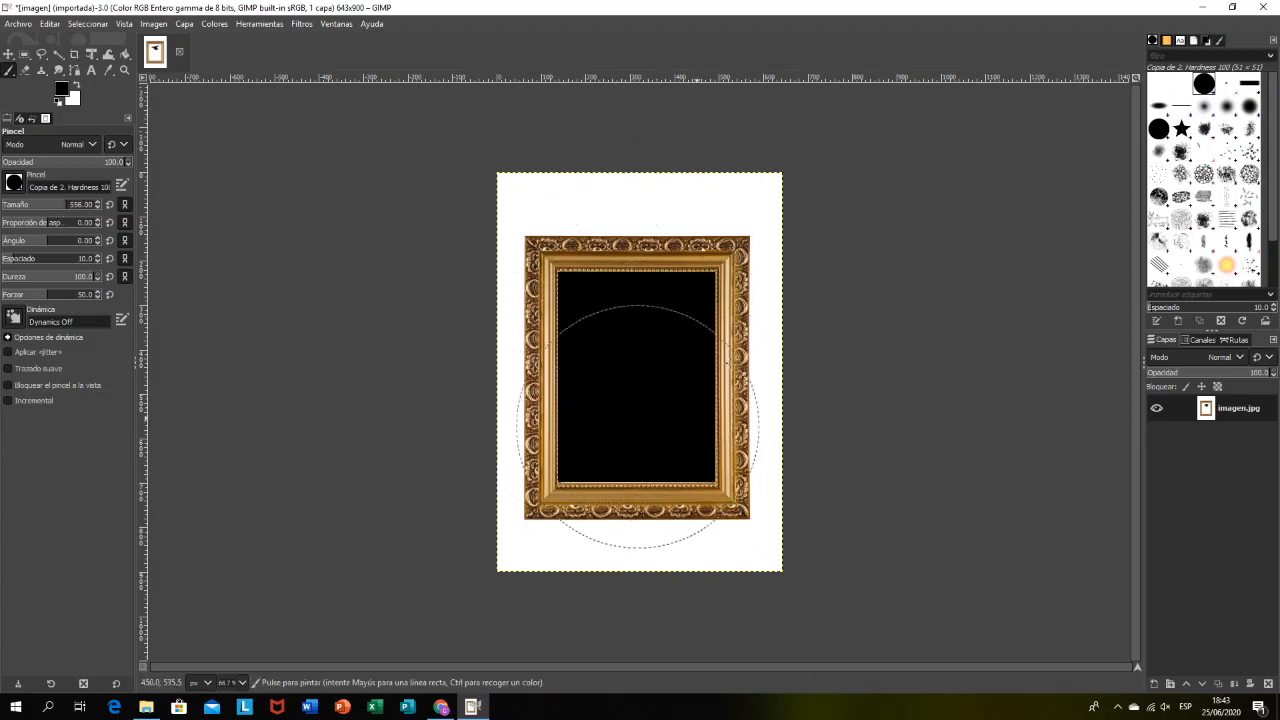
Step: Undo the black painting and the rectangular selection, and reduce the brush size to 23
left_click_drag(48, 210, 16, 223)
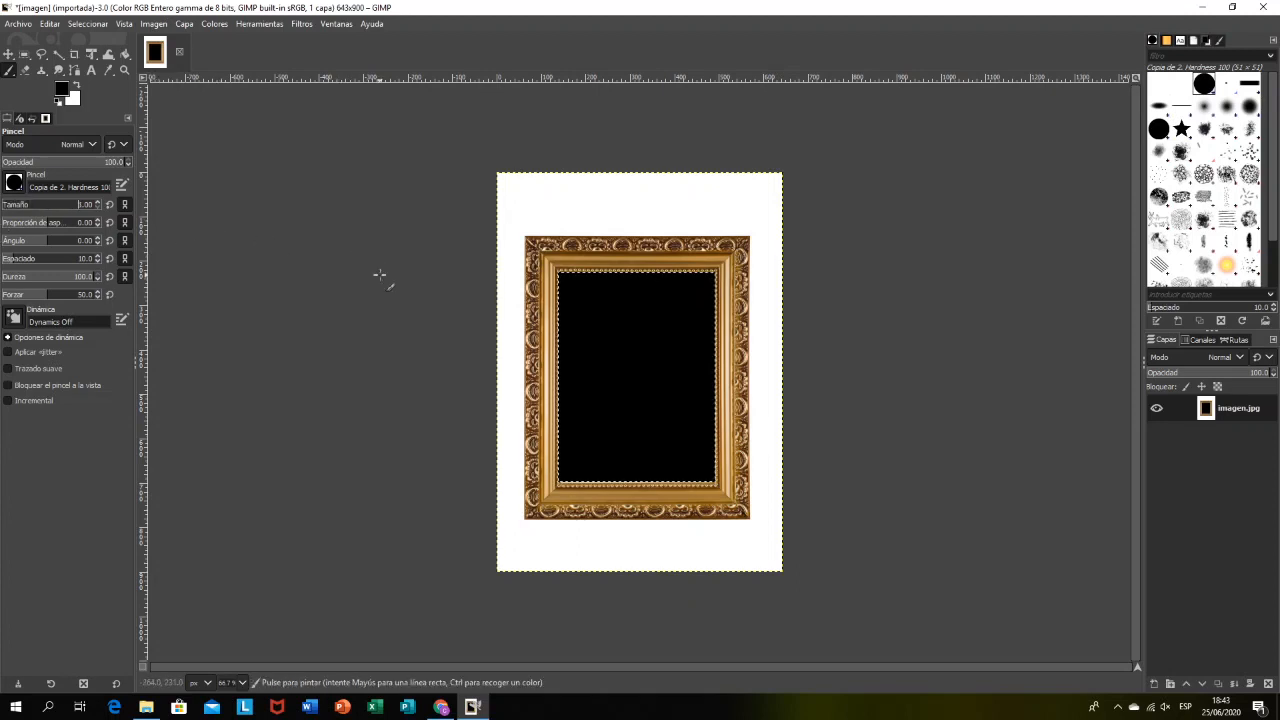
key("ctrl+z")
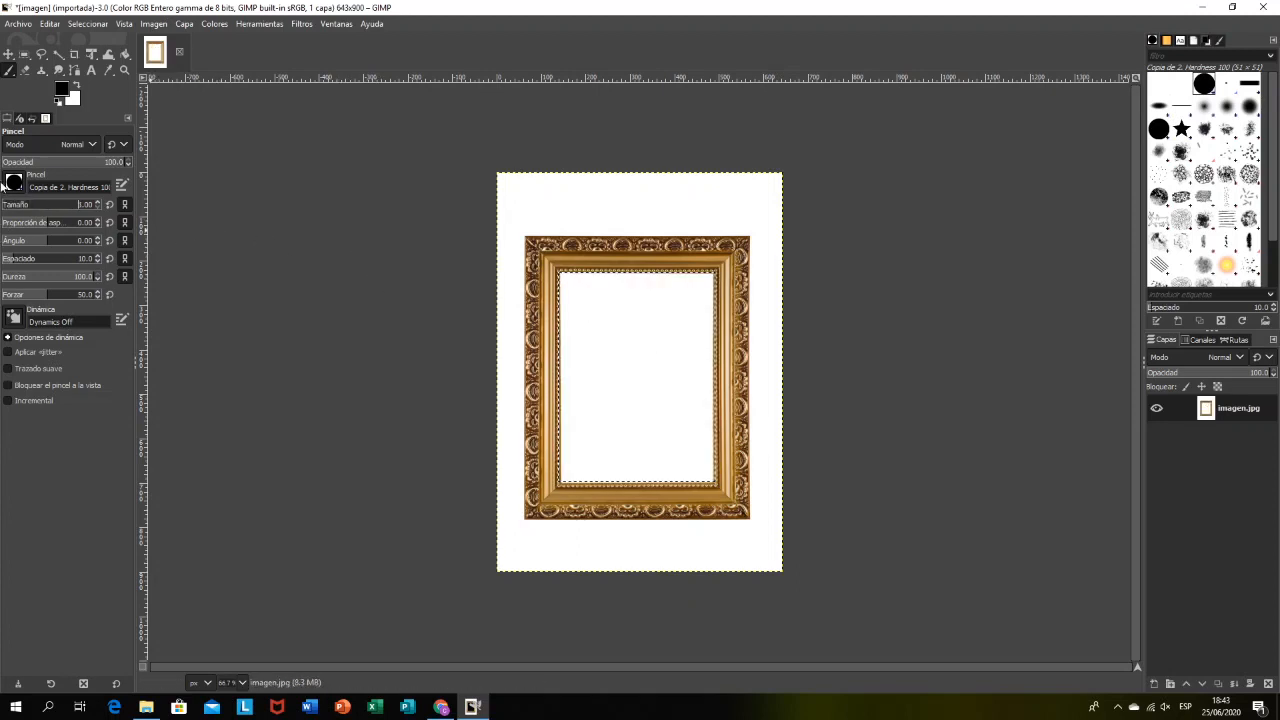
left_click_drag(16, 208, 12, 208)
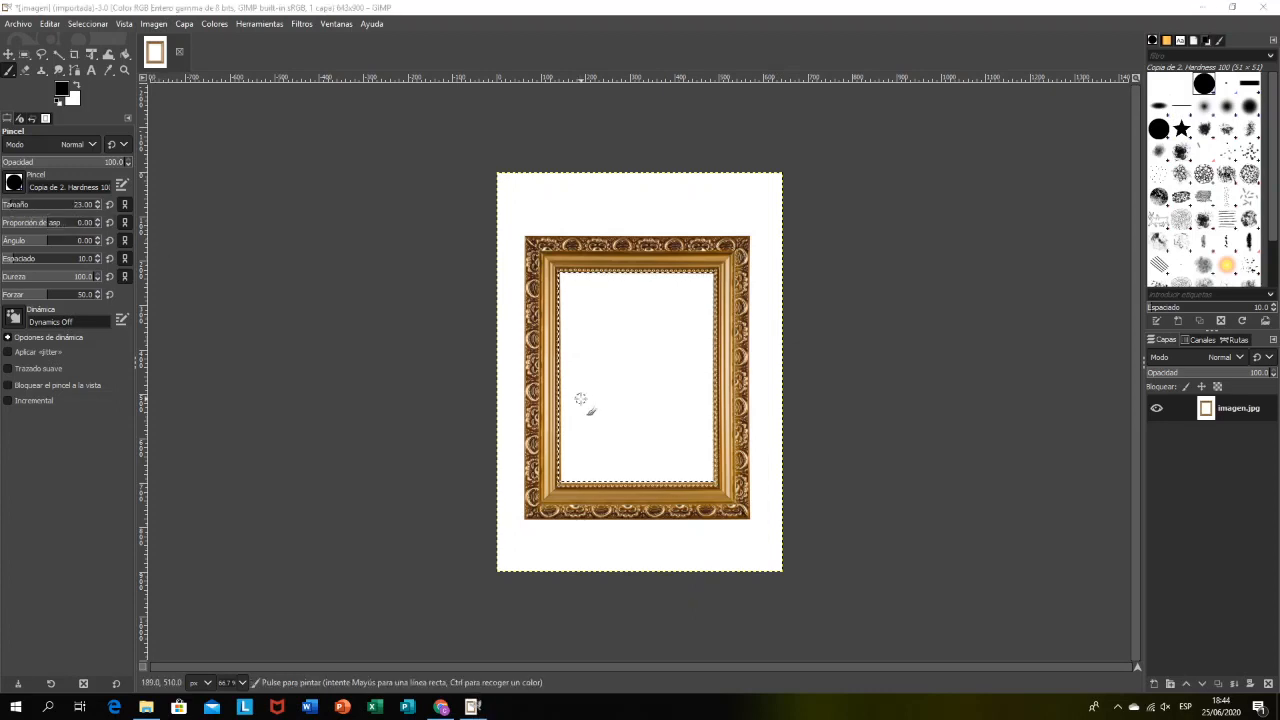
left_click(51, 25)
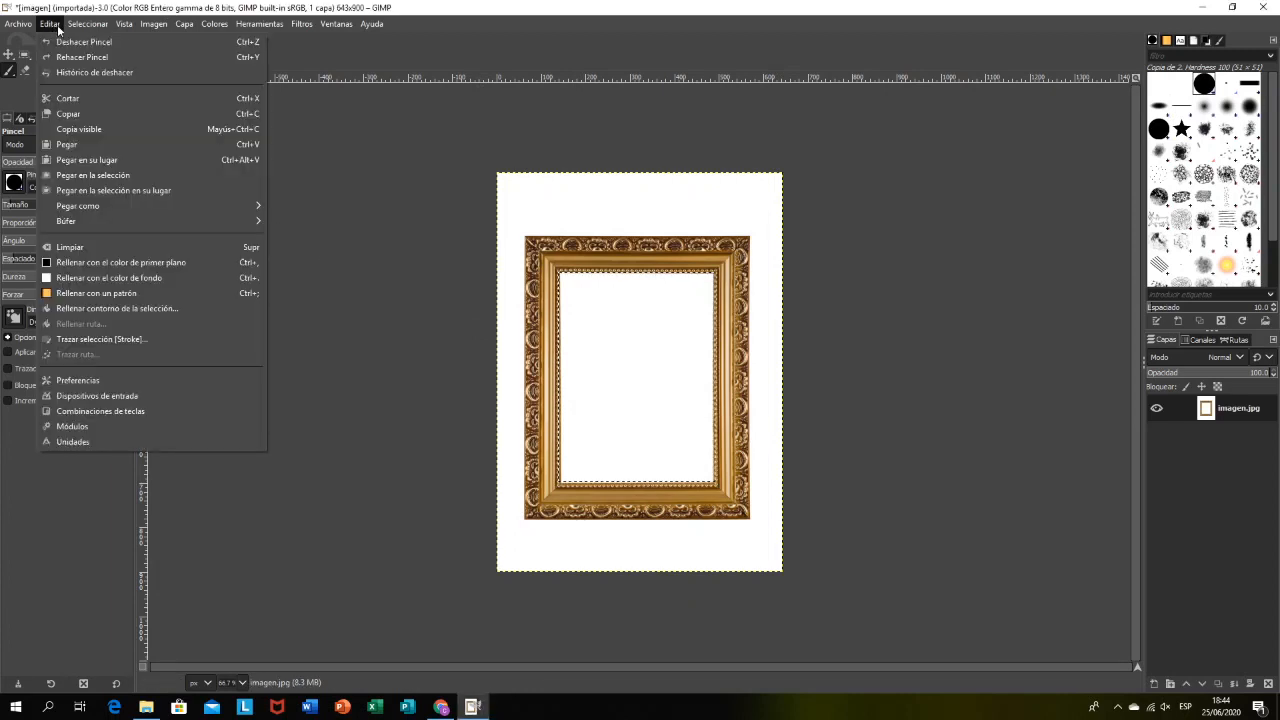
mouse_move(74, 25)
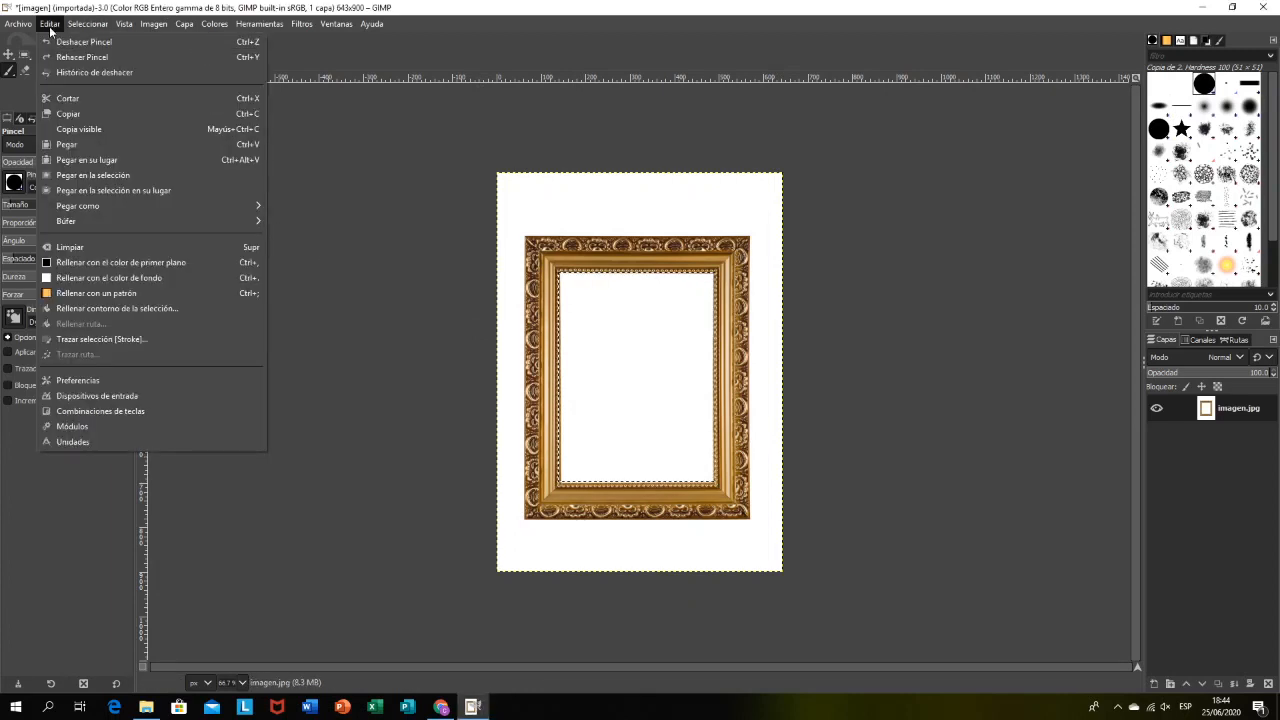
left_click(72, 42)
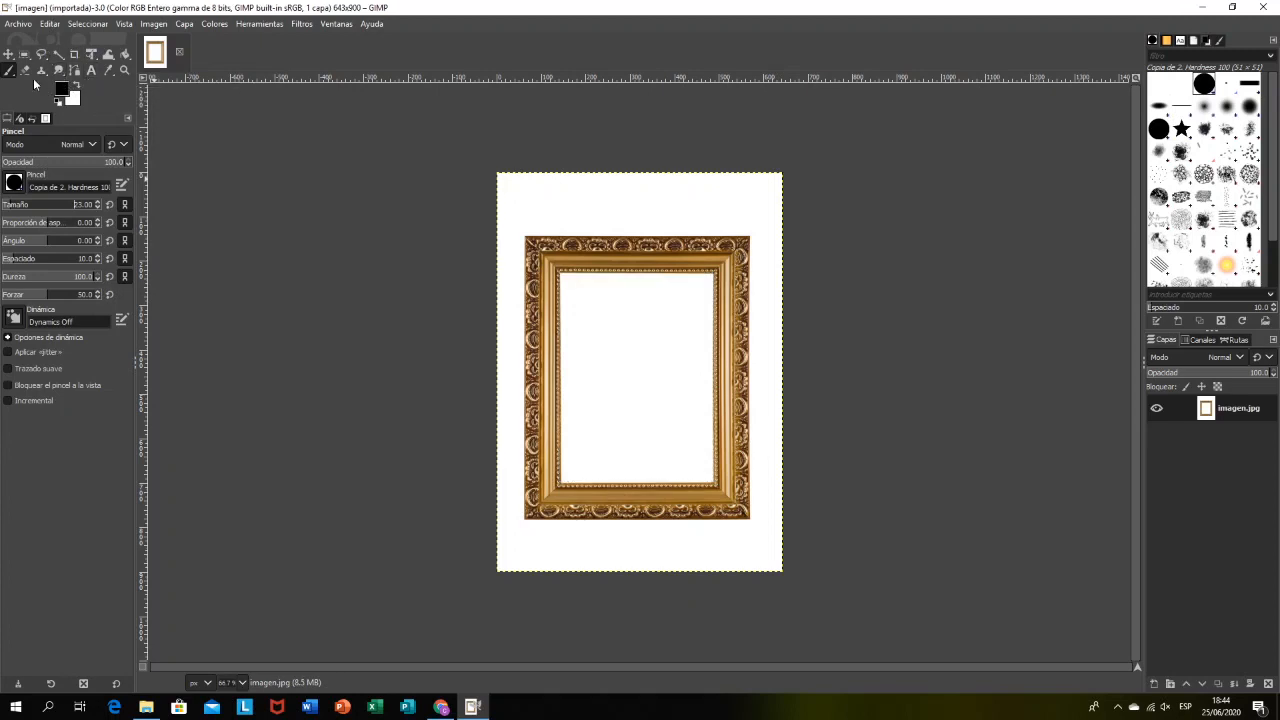
Step: Try to outline the frame's inner opening with the Free Select tool, starting along its upper edge
left_click(44, 57)
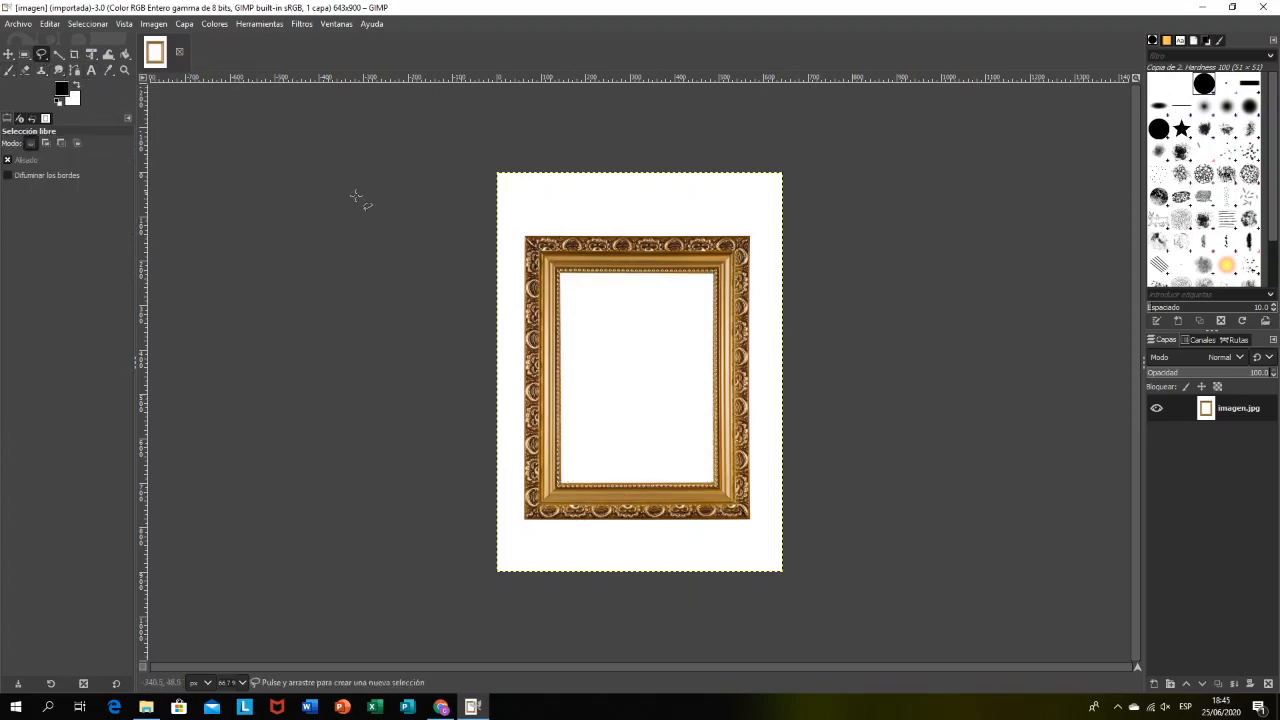
left_click(559, 272)
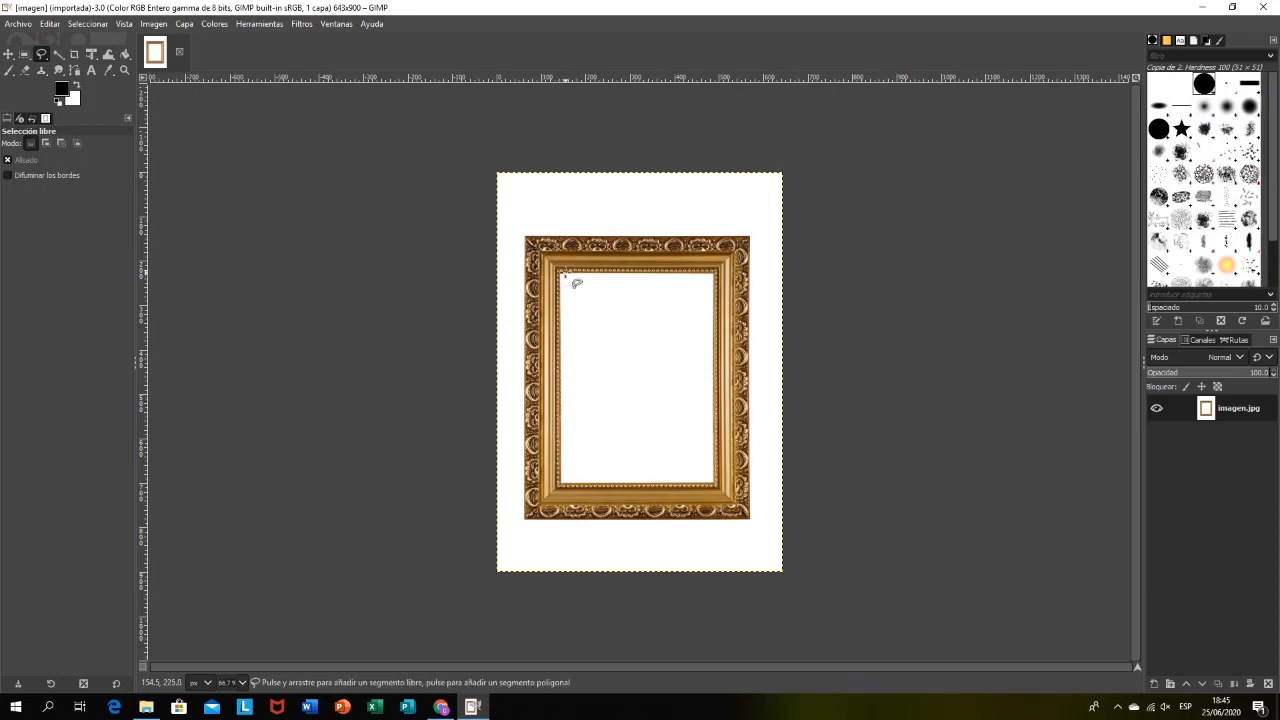
left_click(728, 274)
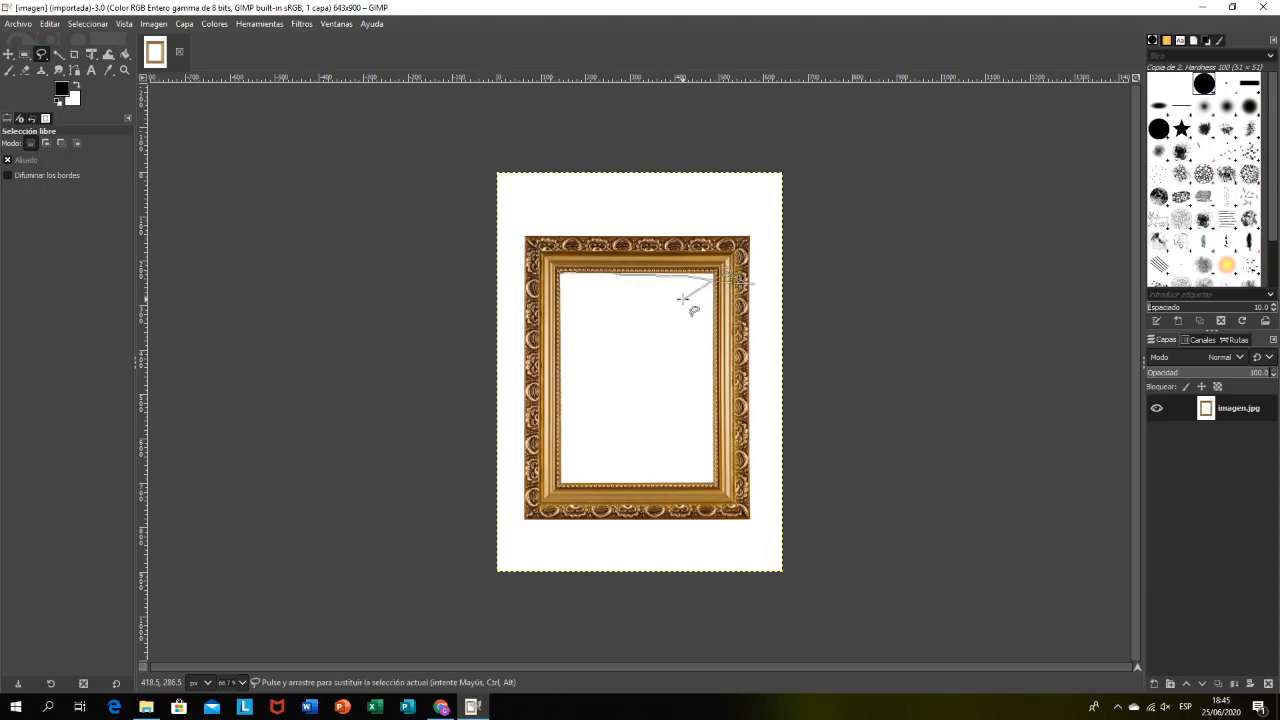
Step: Zoom in on the frame's opening to view it closely, and return the zoom to 66.7%
key("z")
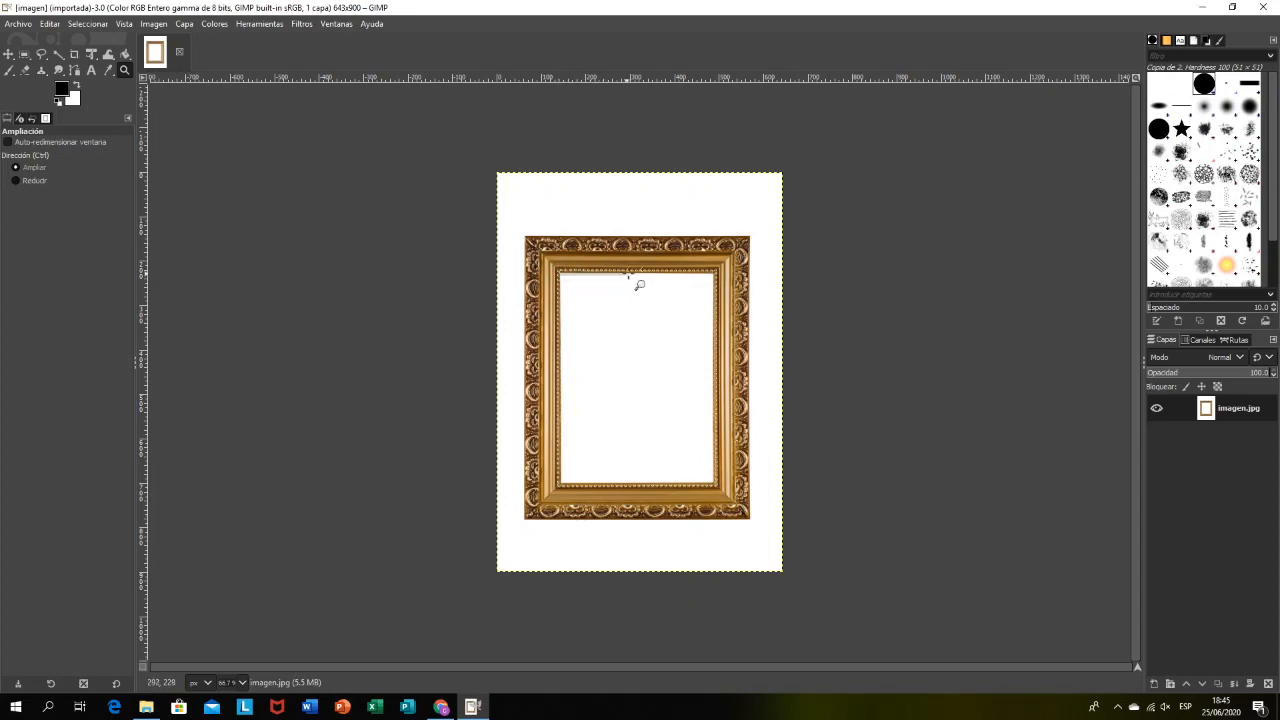
left_click_drag(640, 285, 714, 483)
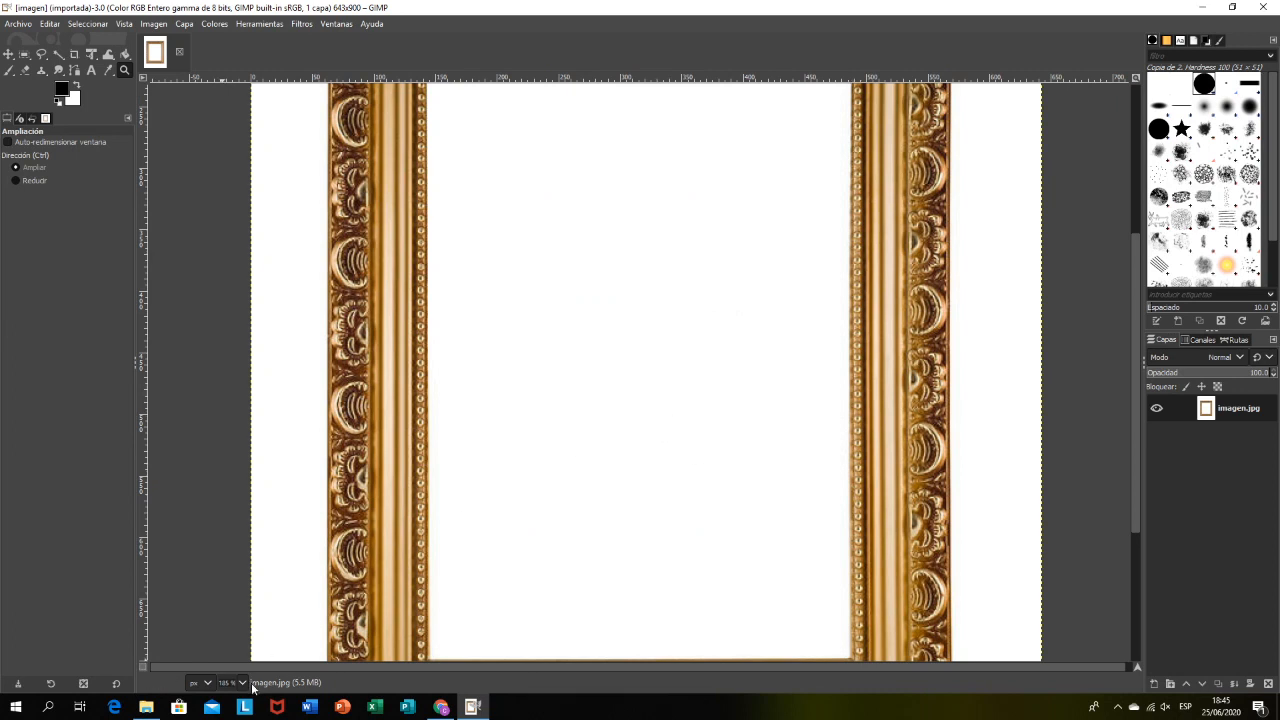
left_click(242, 682)
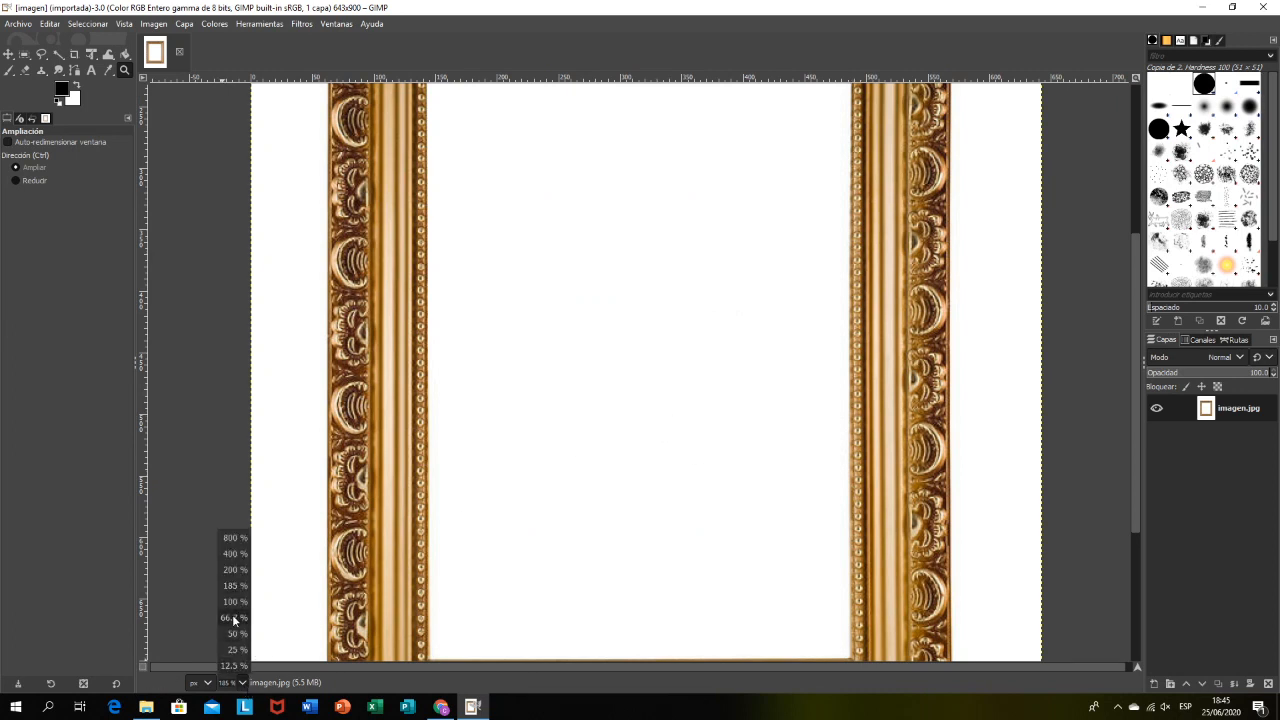
left_click(233, 625)
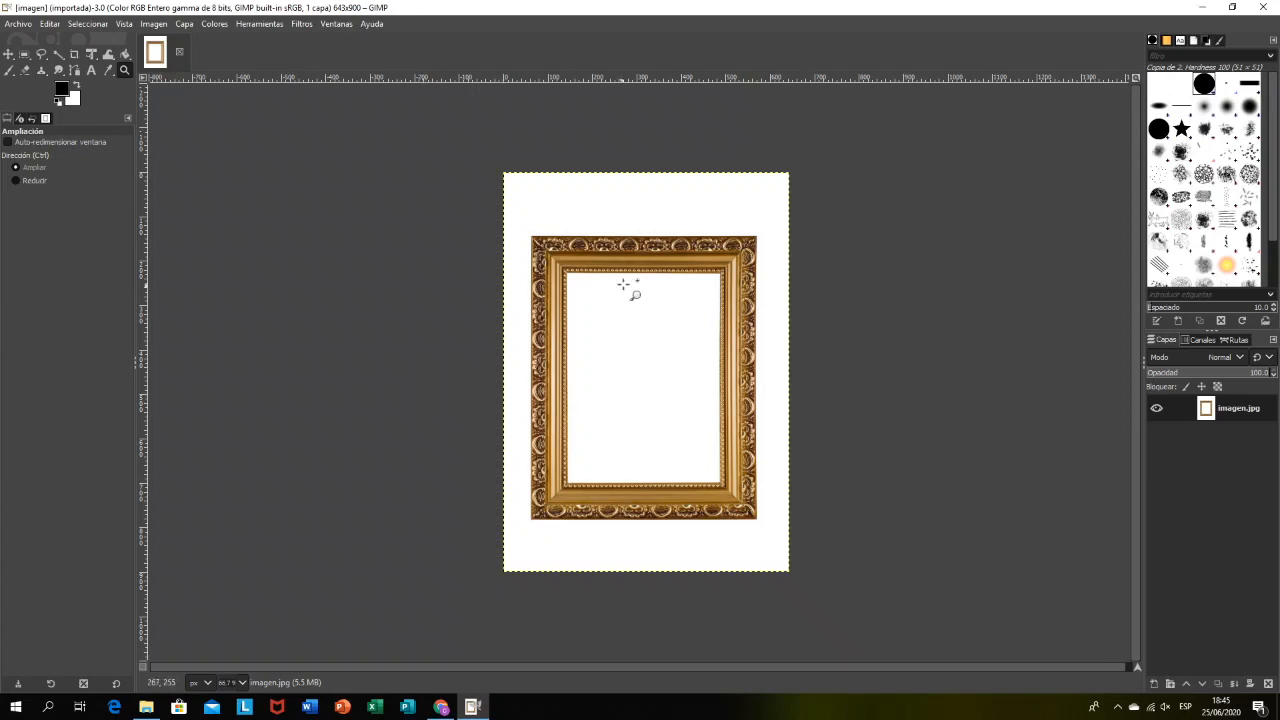
Step: Close the frame image and open the beagle image from the desktop in a maximized window
left_click(179, 51)
left_click_drag(1098, 10, 1212, 134)
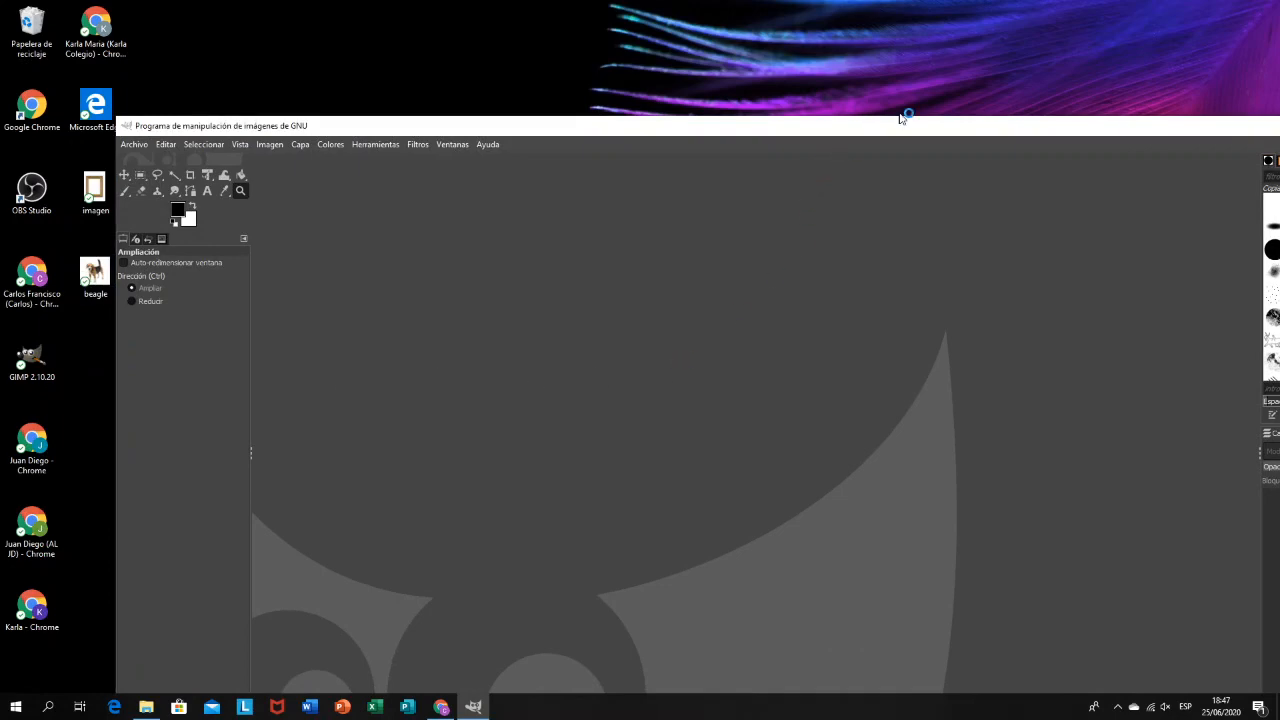
left_click_drag(920, 123, 851, 2)
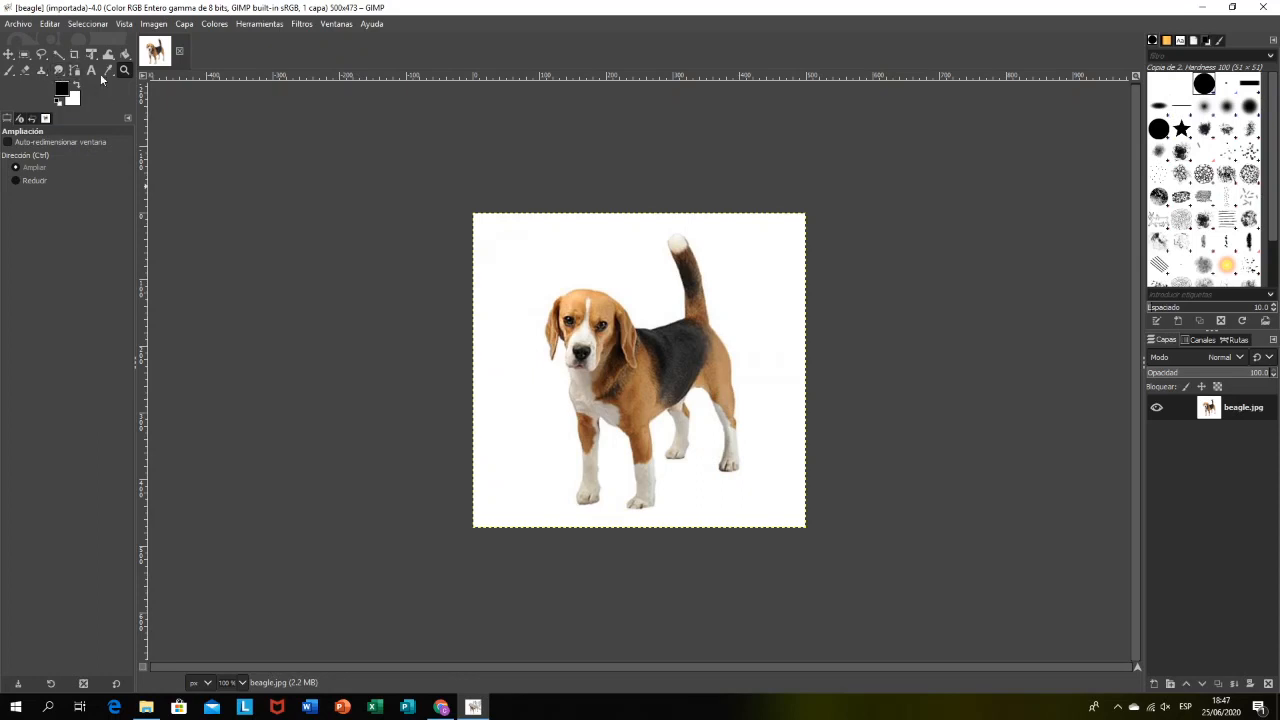
Step: Start an Intelligent Scissors outline of the dog, placing points around its left-hand ear and below the muzzle to the chest
left_click(262, 24)
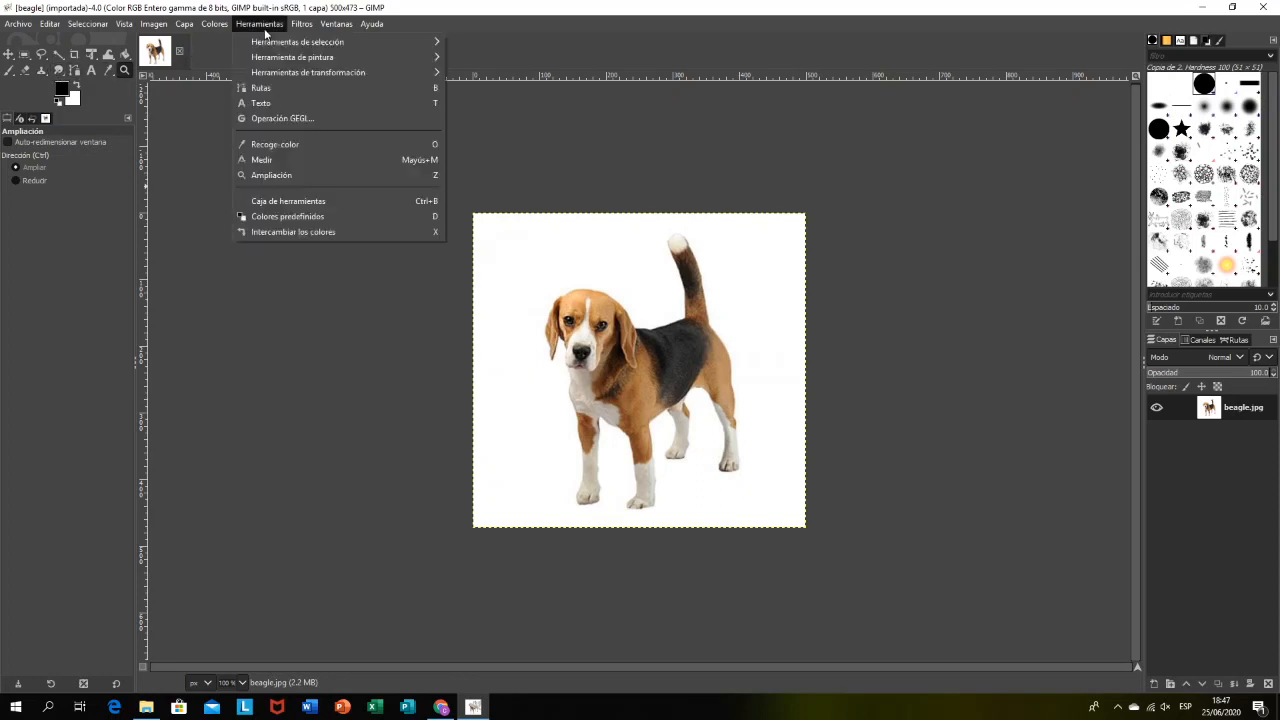
mouse_move(352, 47)
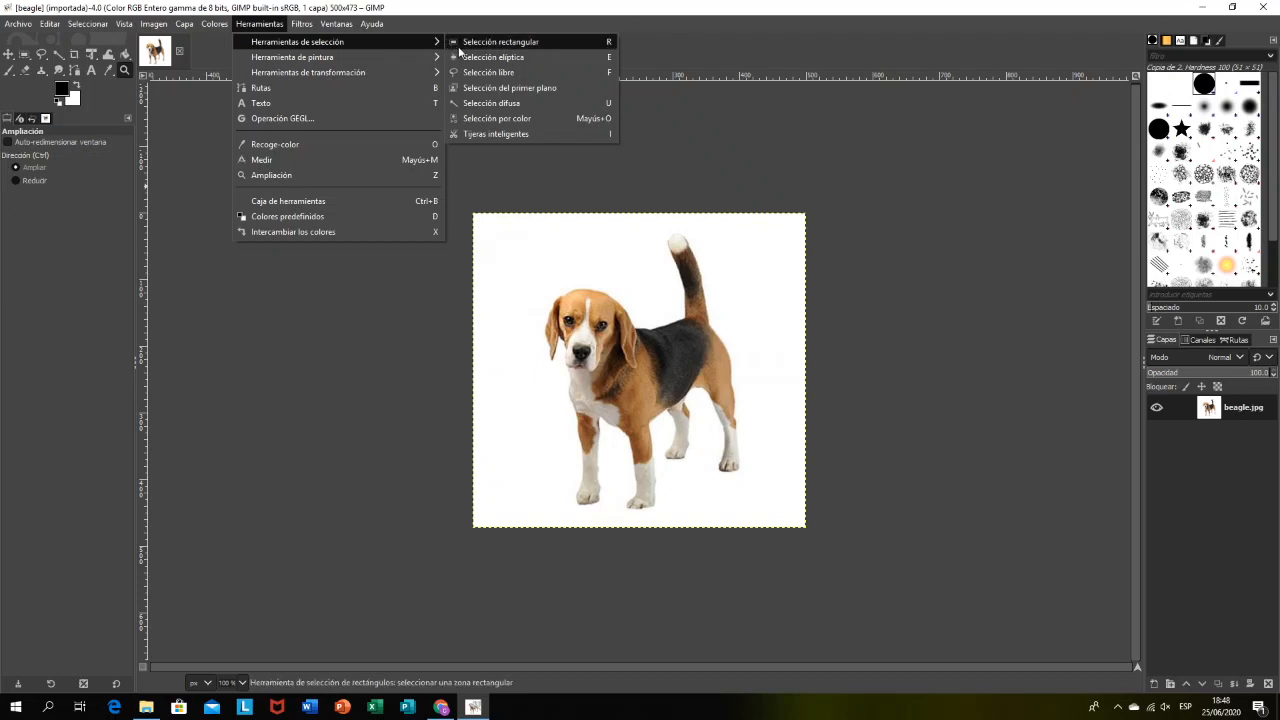
left_click(533, 136)
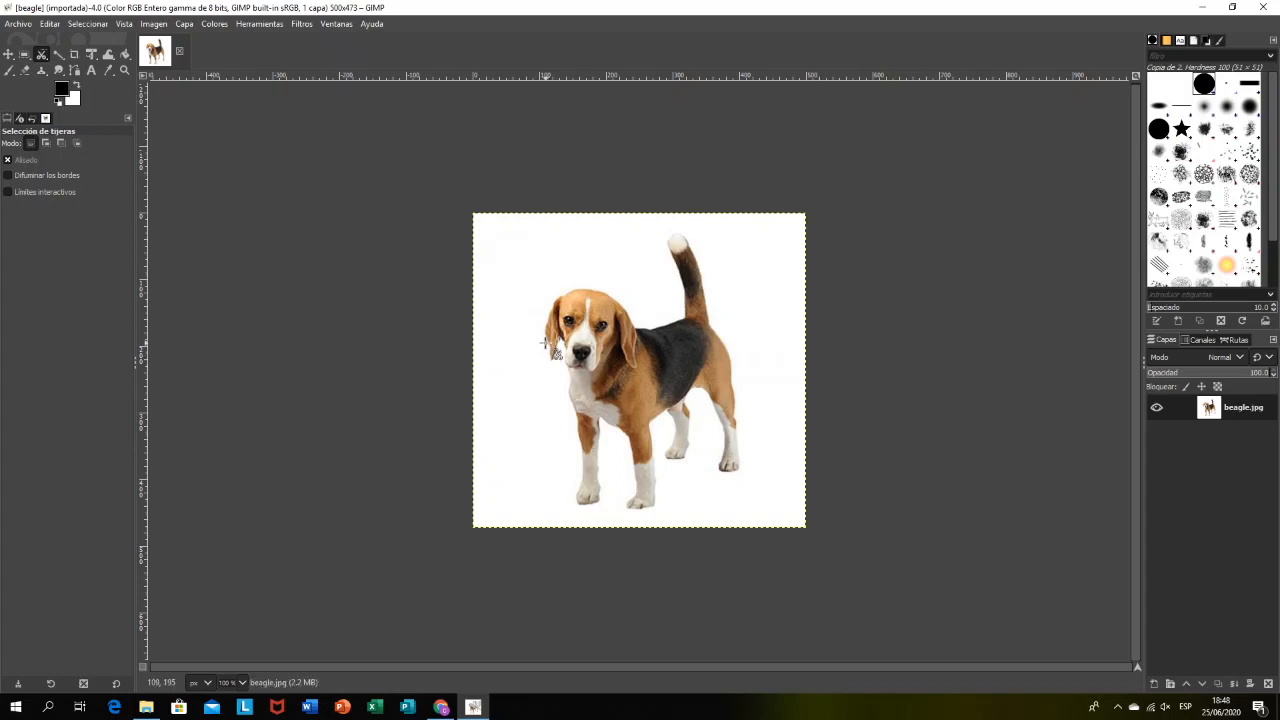
left_click(545, 343)
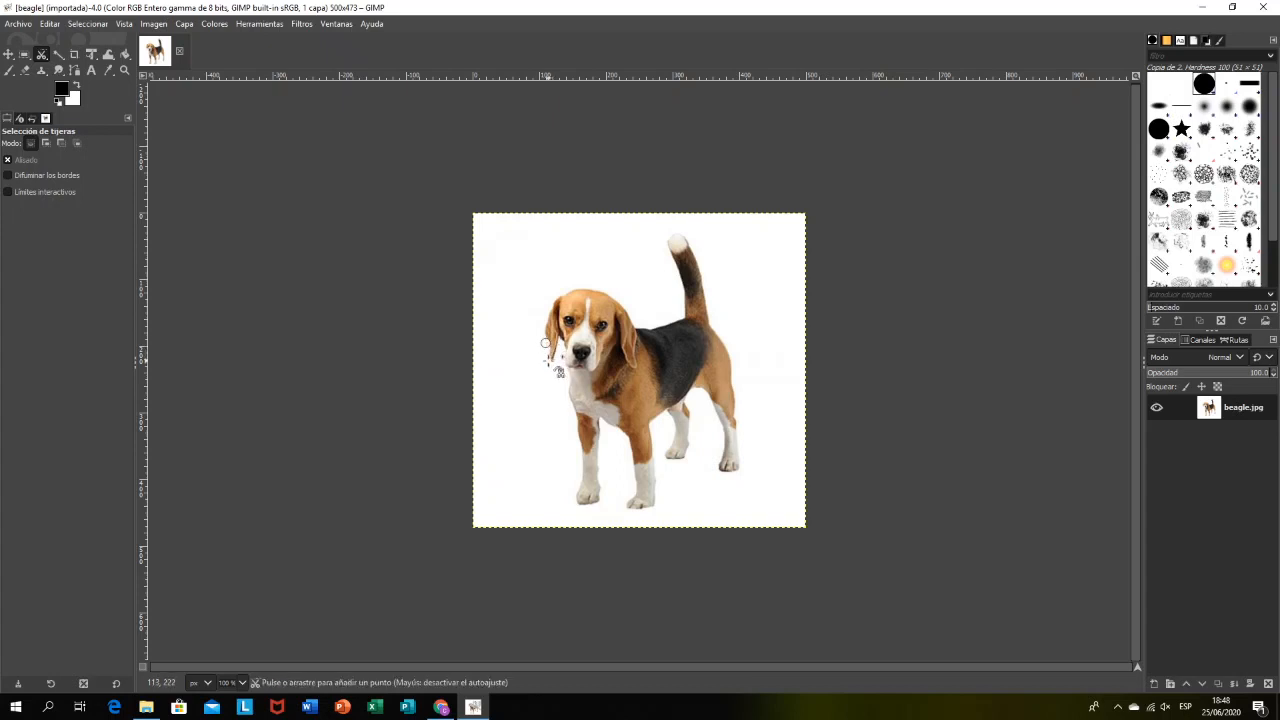
left_click(549, 361)
left_click(557, 351)
left_click(559, 342)
left_click(565, 361)
left_click(569, 377)
Step: Continue the scissors outline down the chest and around the leftmost front leg and paw
left_click(576, 414)
left_click(579, 461)
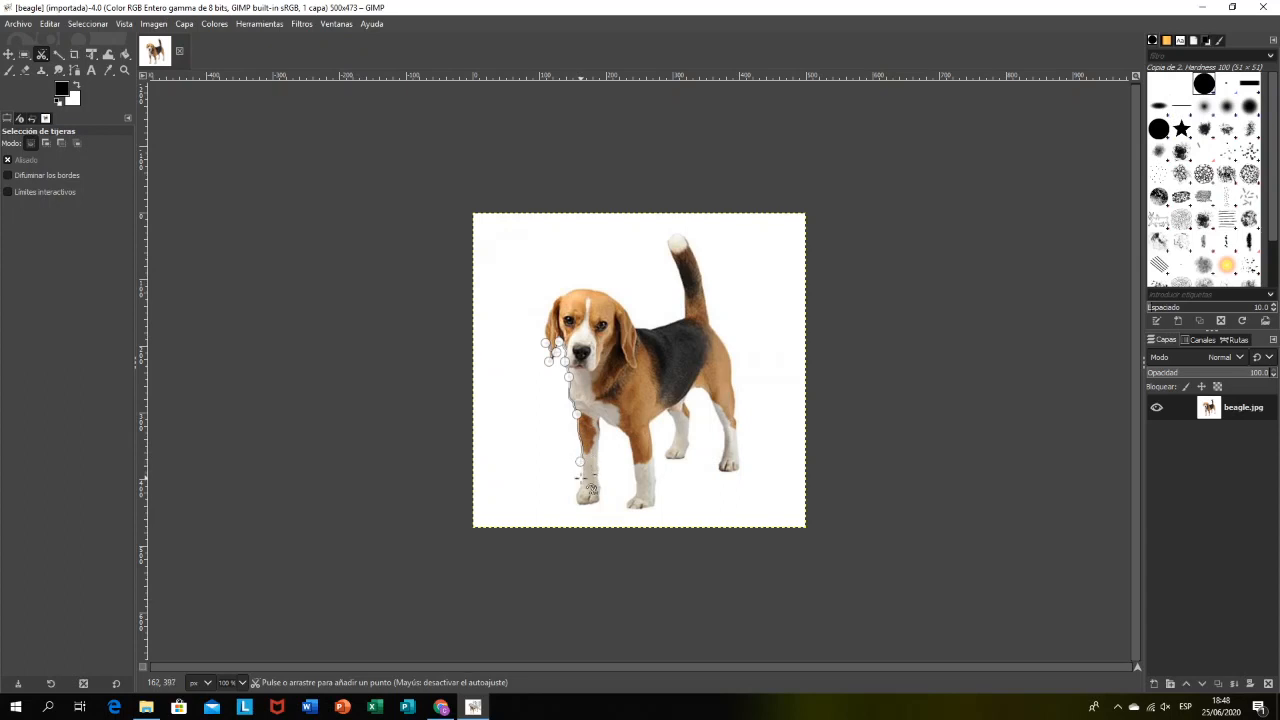
left_click(578, 490)
left_click(578, 504)
left_click(597, 503)
left_click(600, 485)
left_click(600, 441)
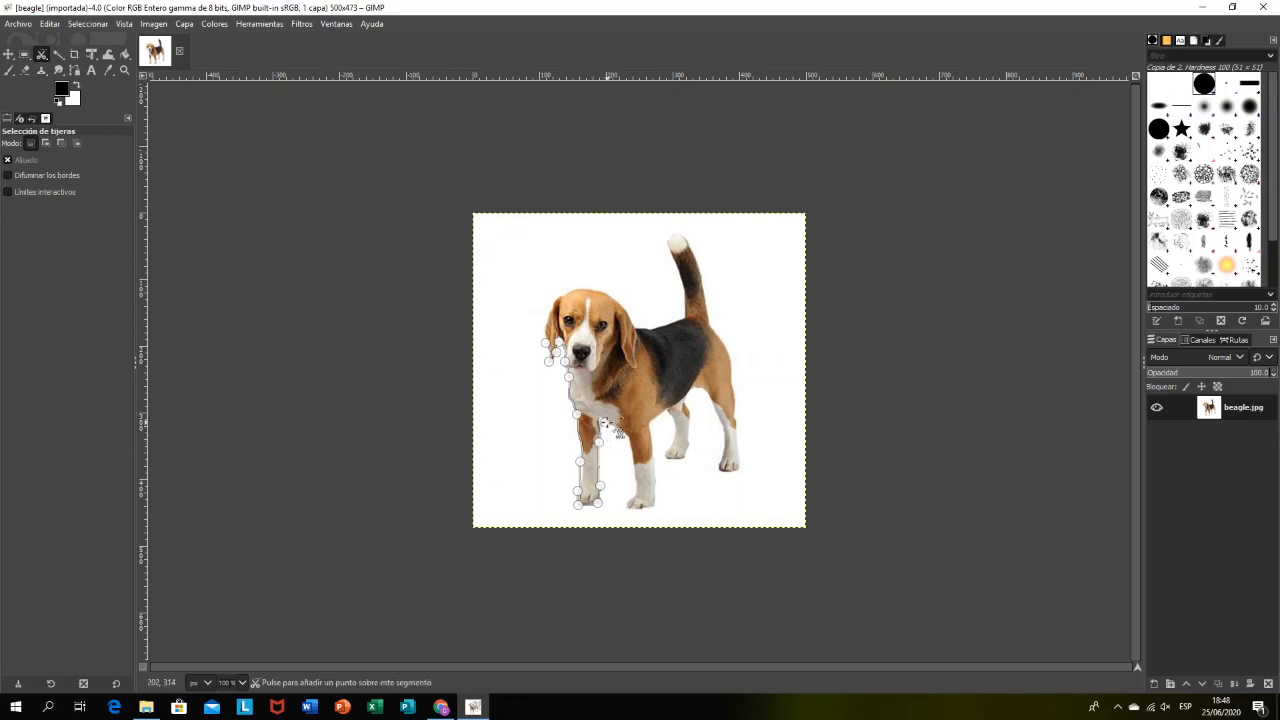
Step: Extend the scissors outline across the gap between the front legs and around the second front leg
left_click(604, 422)
left_click(626, 436)
left_click(636, 483)
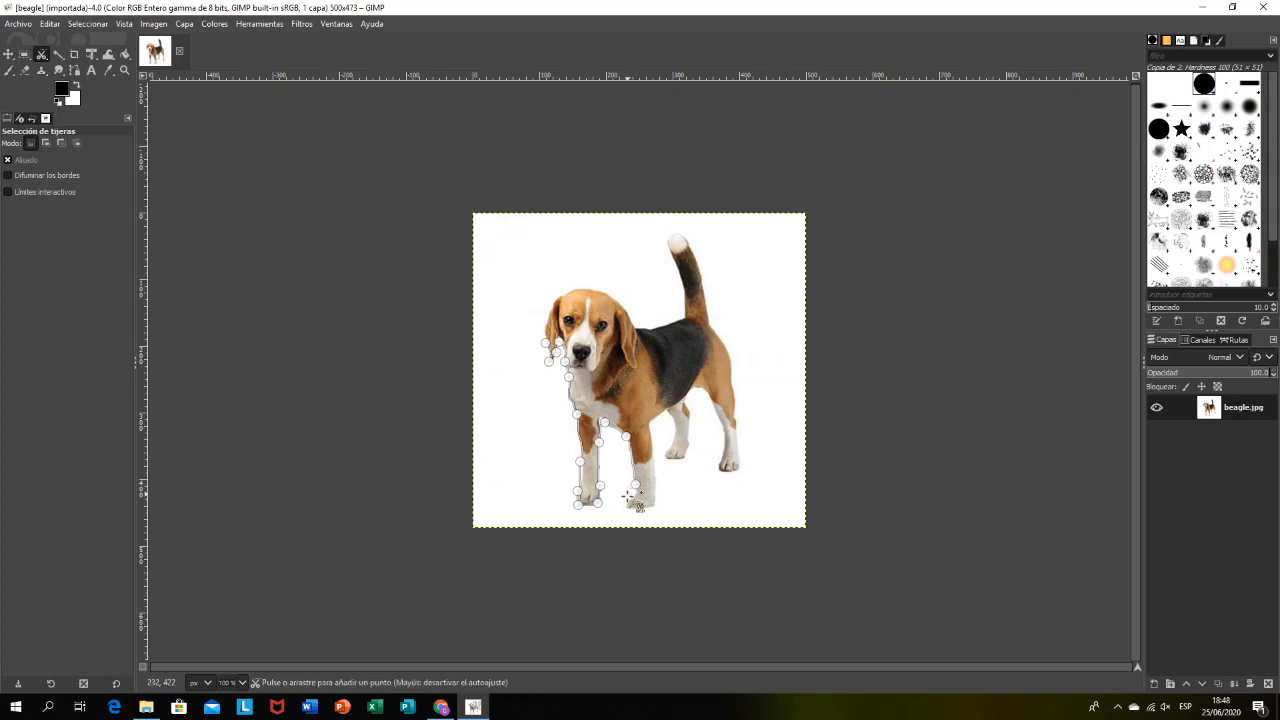
left_click(627, 504)
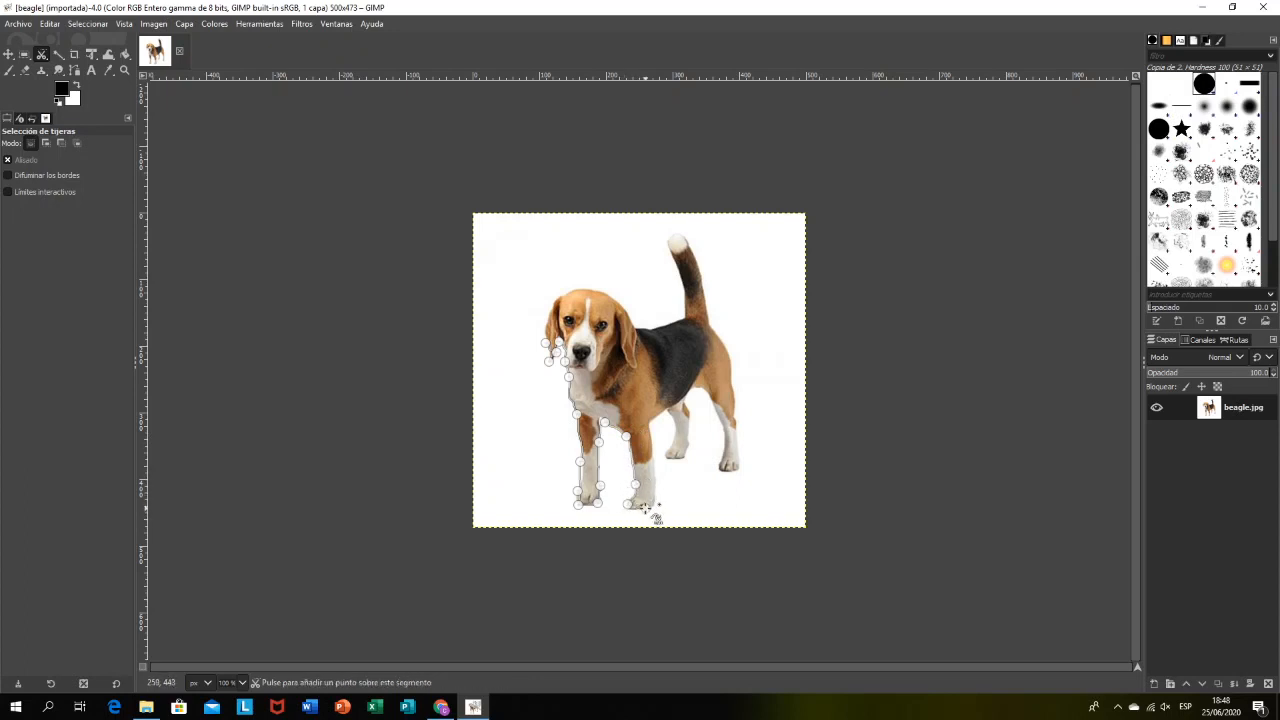
left_click(645, 507)
left_click(656, 491)
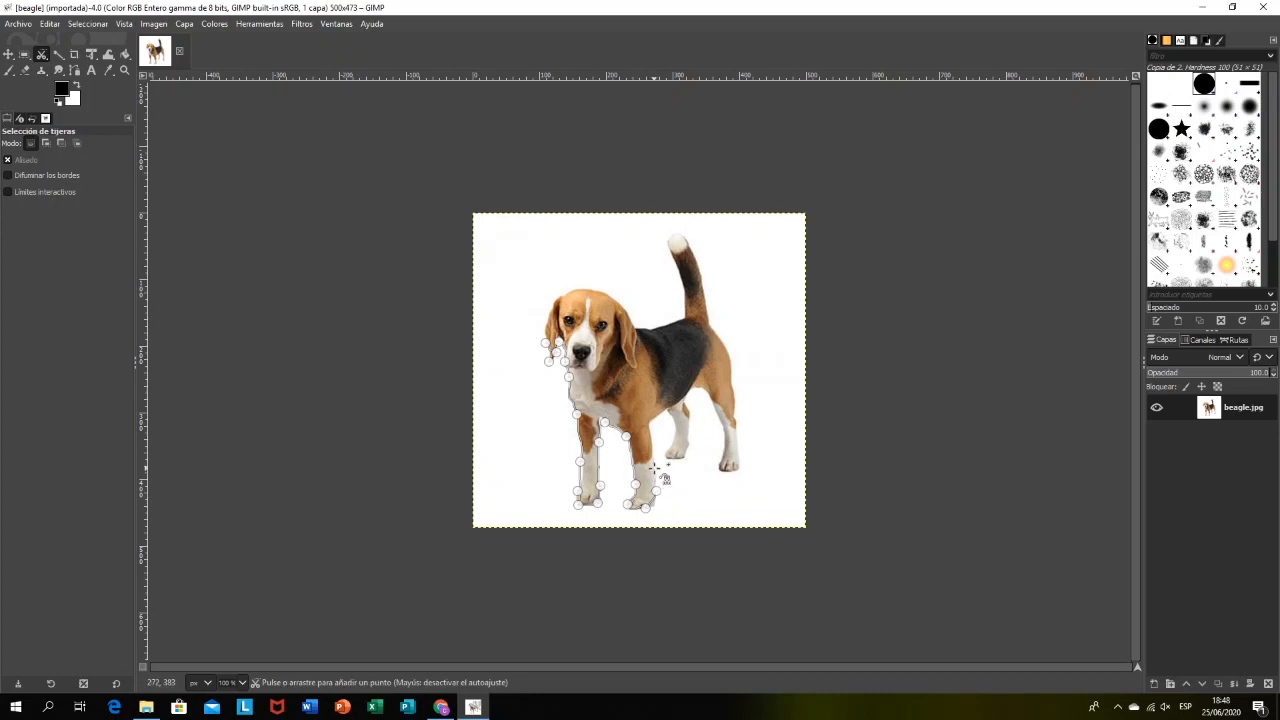
left_click(655, 467)
left_click(650, 423)
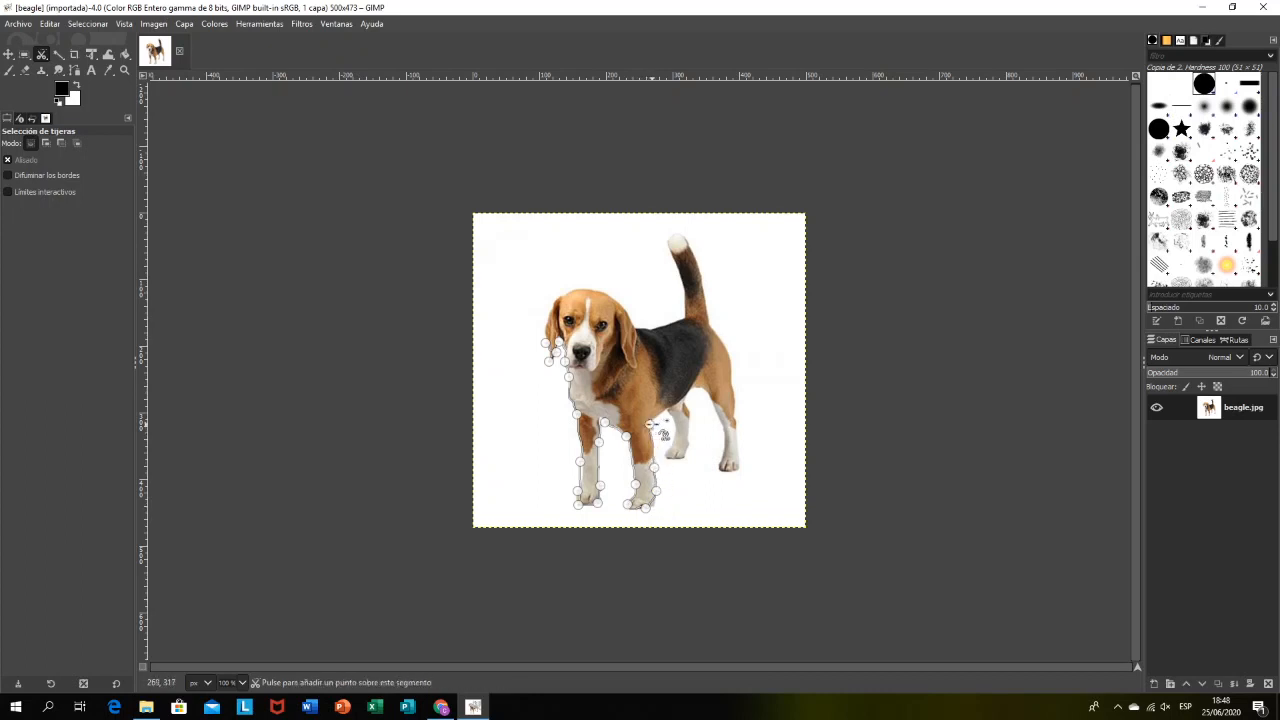
Step: Extend the scissors outline along the belly and around the inner hind leg to the base of the rear leg
left_click(667, 412)
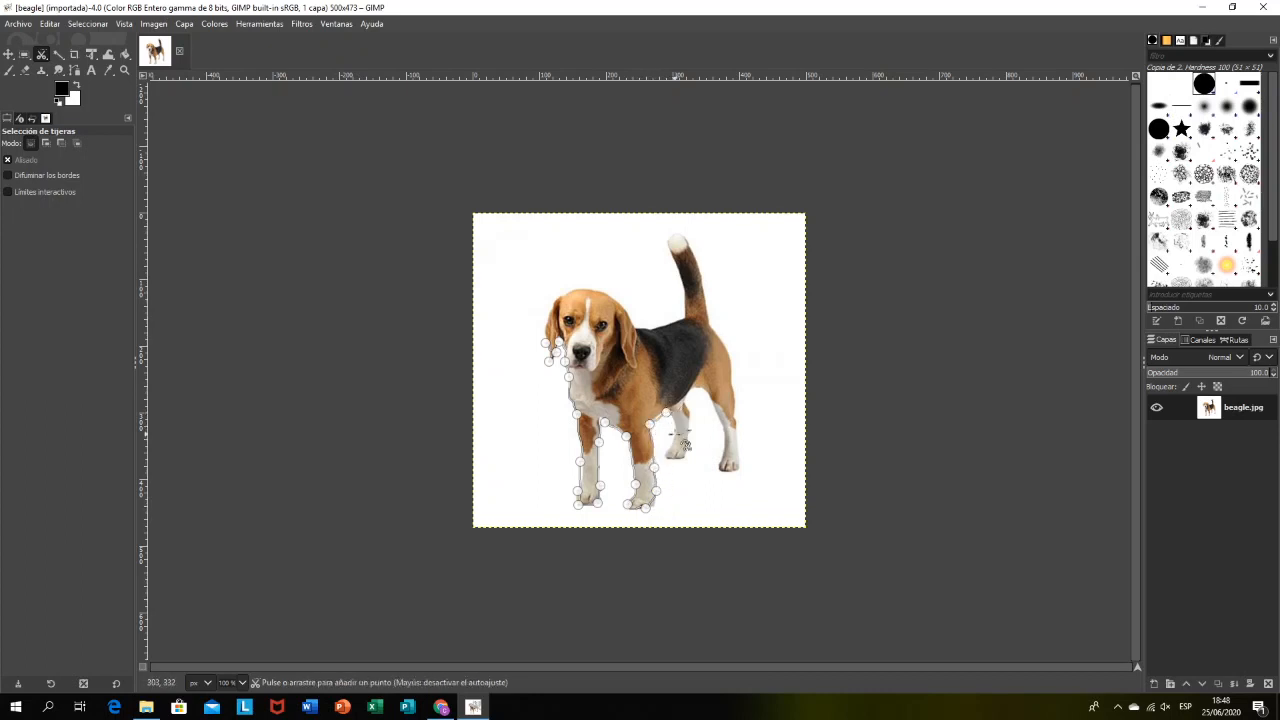
left_click(676, 434)
left_click(665, 453)
left_click(681, 457)
left_click(689, 437)
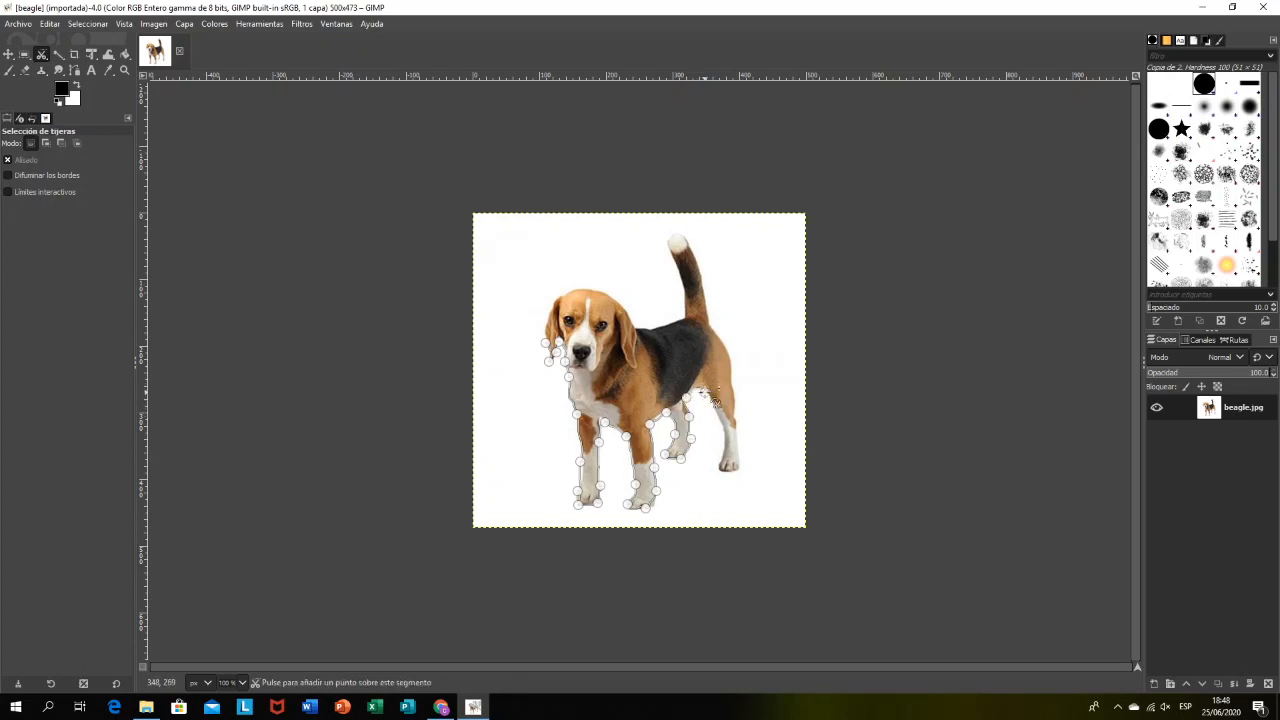
left_click(704, 392)
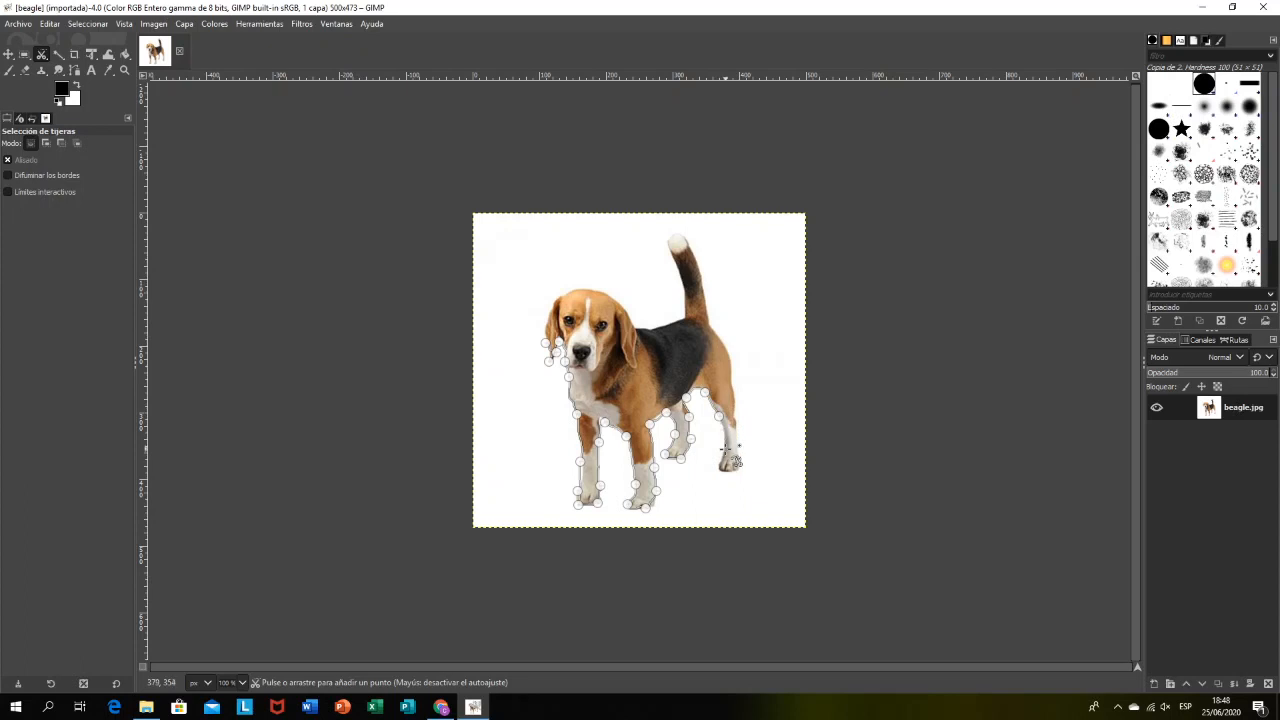
Step: Extend the scissors outline around the rear paw and up the back edge of the hind leg
left_click(720, 449)
left_click(720, 468)
left_click(734, 471)
left_click(740, 453)
left_click(734, 420)
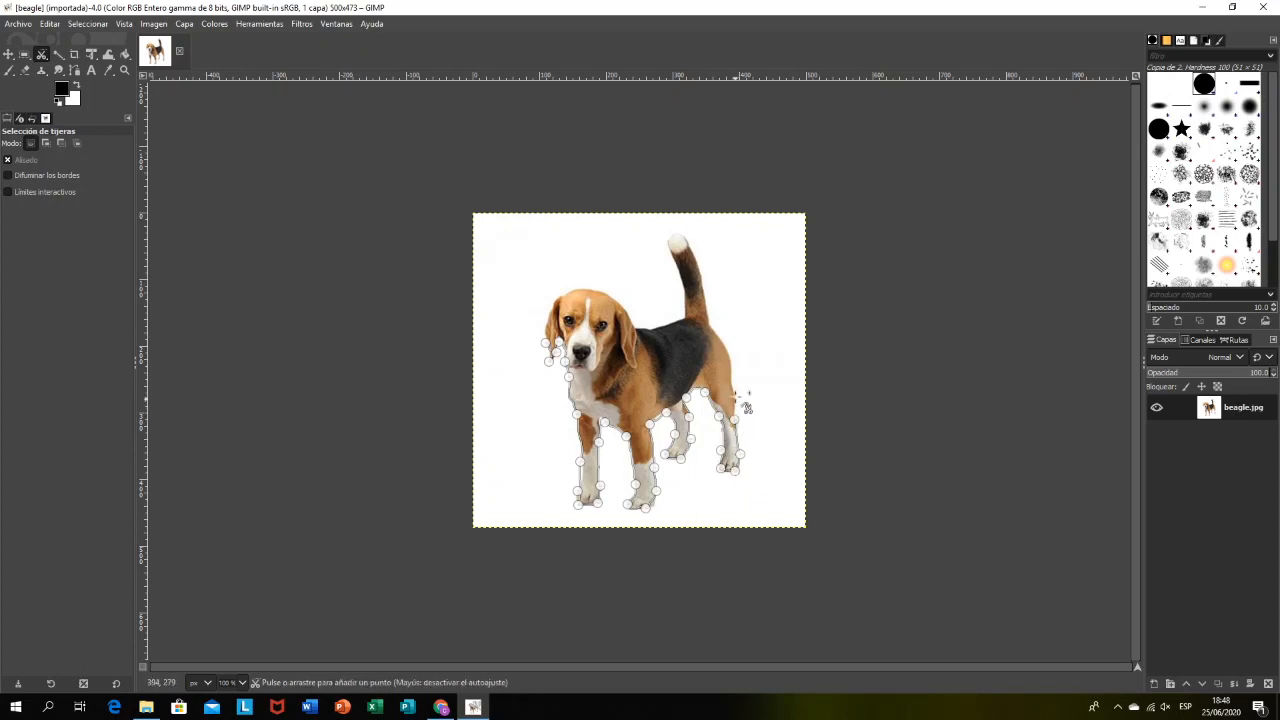
Step: Continue the scissors outline over the rump, up the tail, around its white tip and back down to its base
left_click(725, 346)
left_click(709, 320)
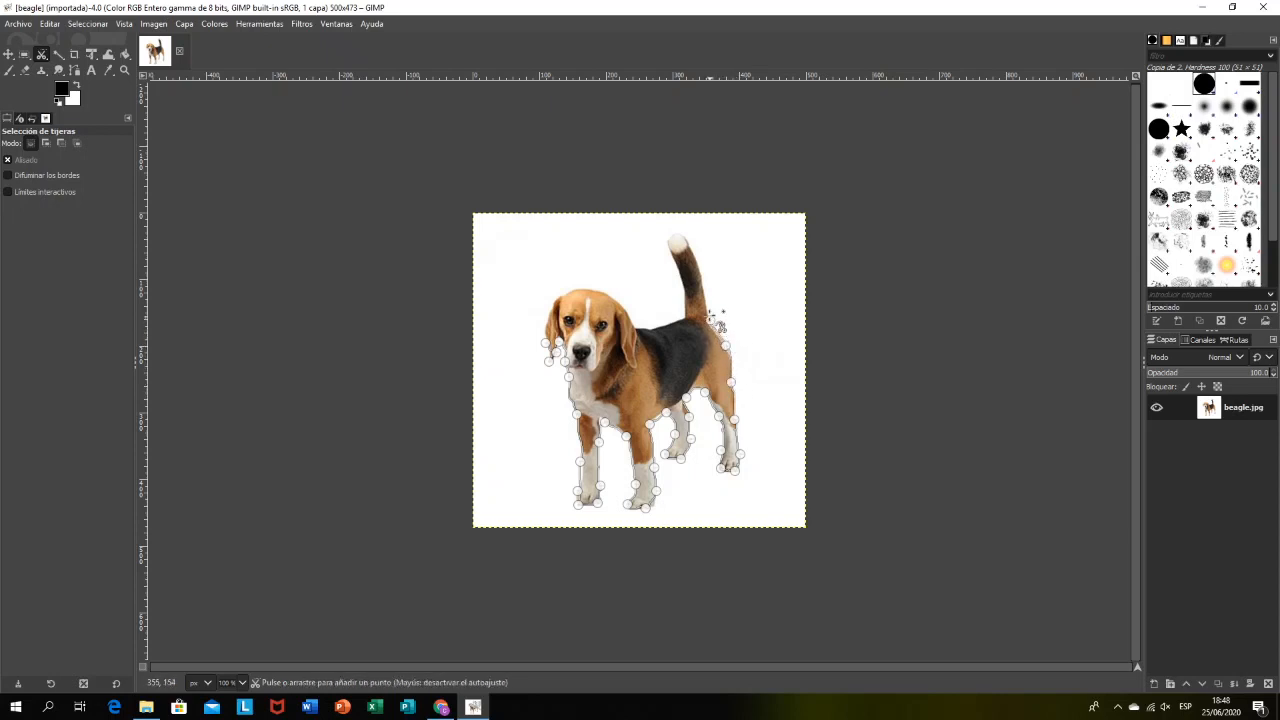
left_click(698, 259)
left_click(678, 235)
left_click(667, 245)
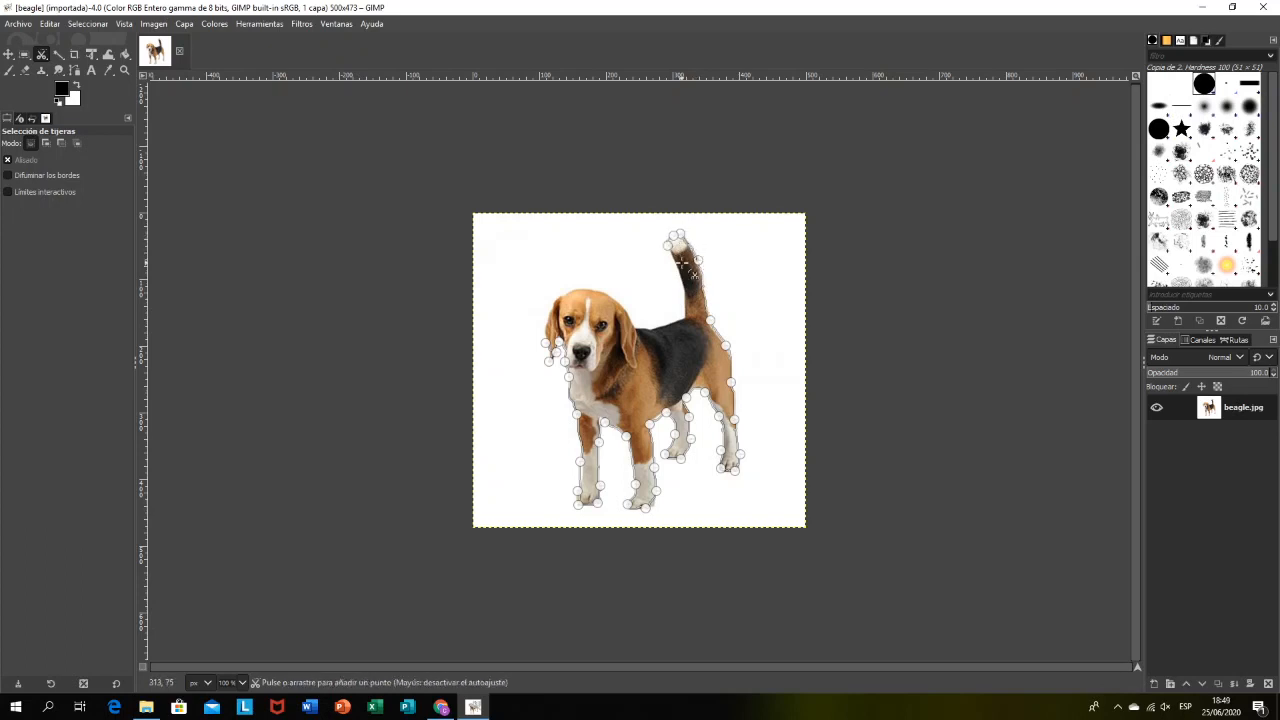
left_click(681, 283)
left_click(685, 315)
Step: Run the scissors outline along the back and over the head, close it at the left-hand ear and convert it to a selection
left_click(658, 323)
left_click(638, 324)
left_click(623, 308)
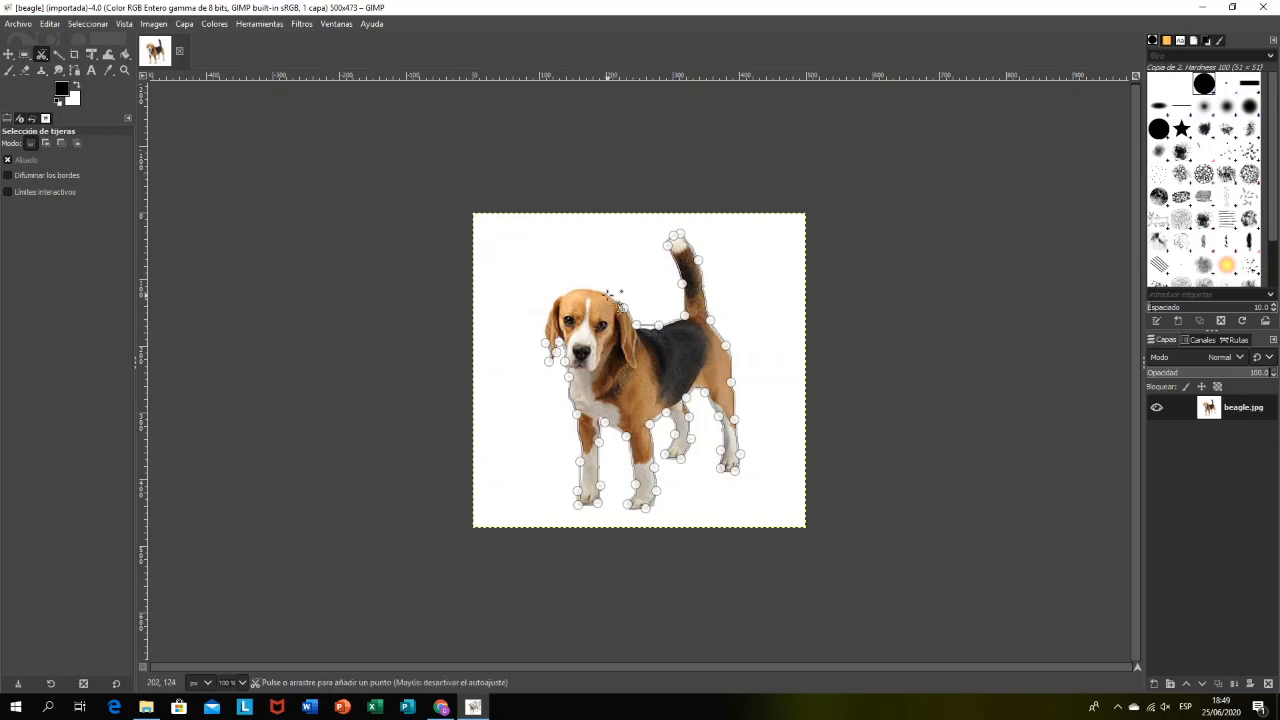
left_click(607, 295)
left_click(567, 296)
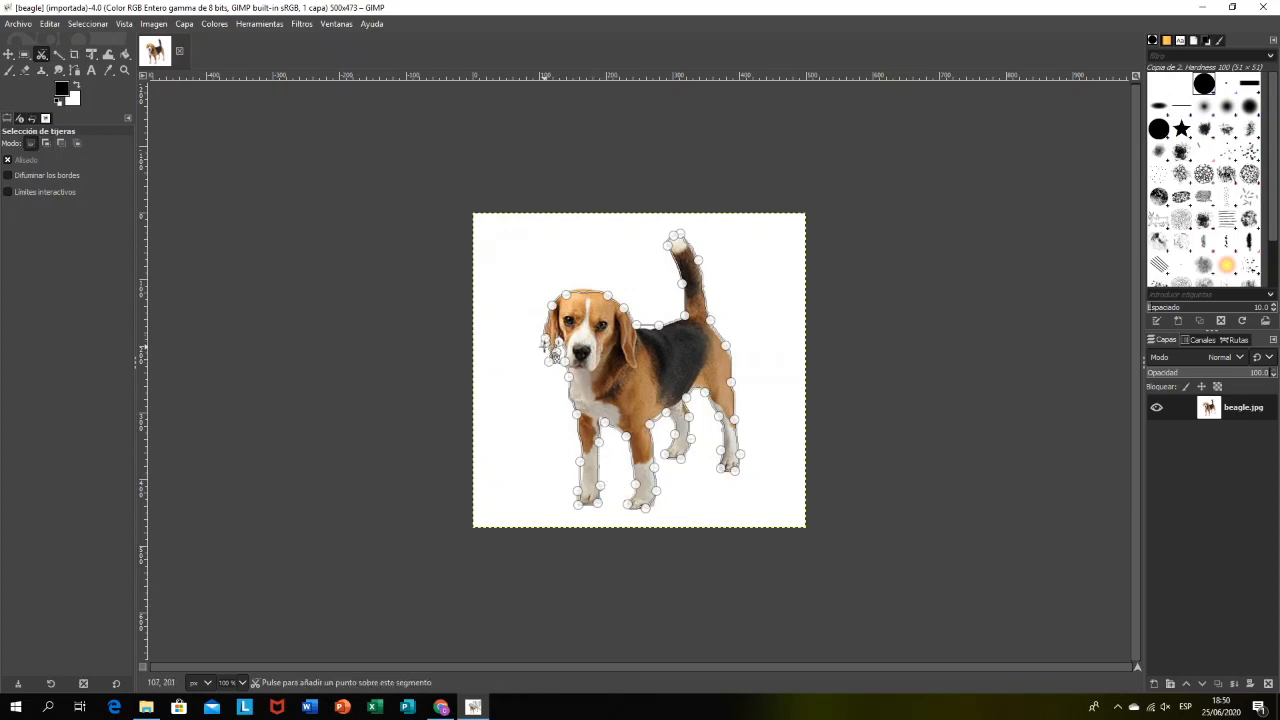
left_click(634, 391)
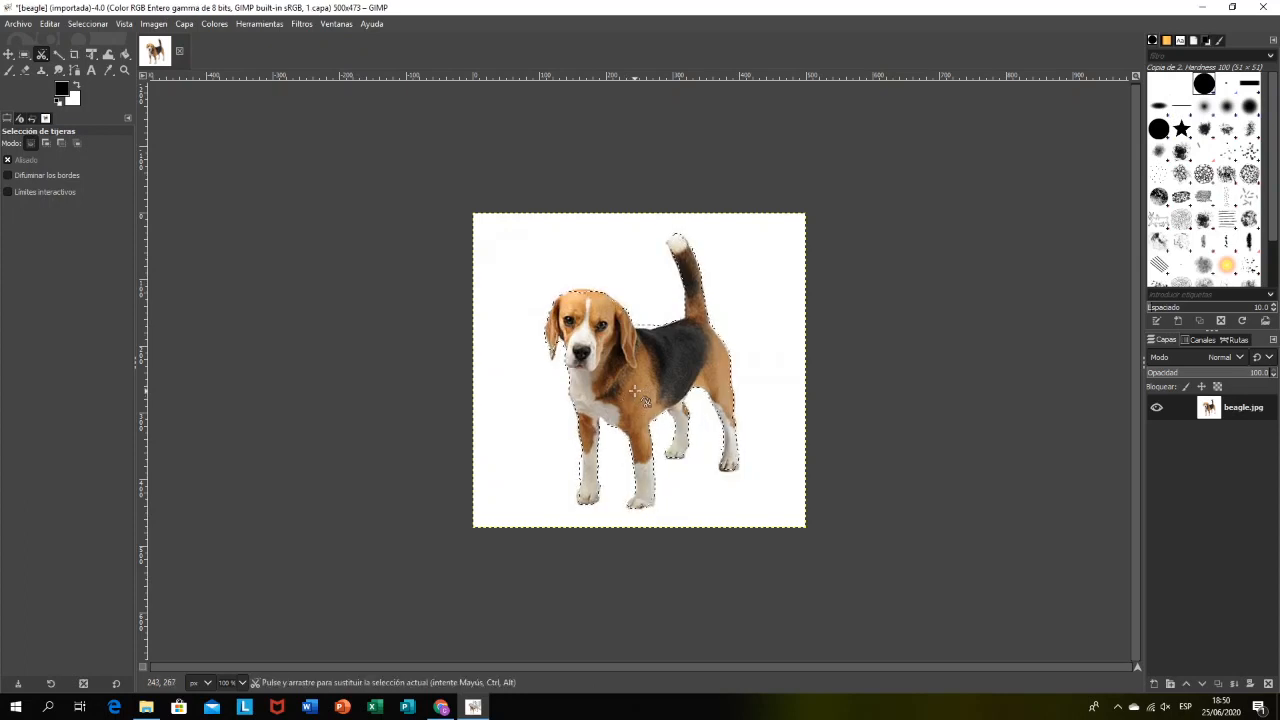
key("shift")
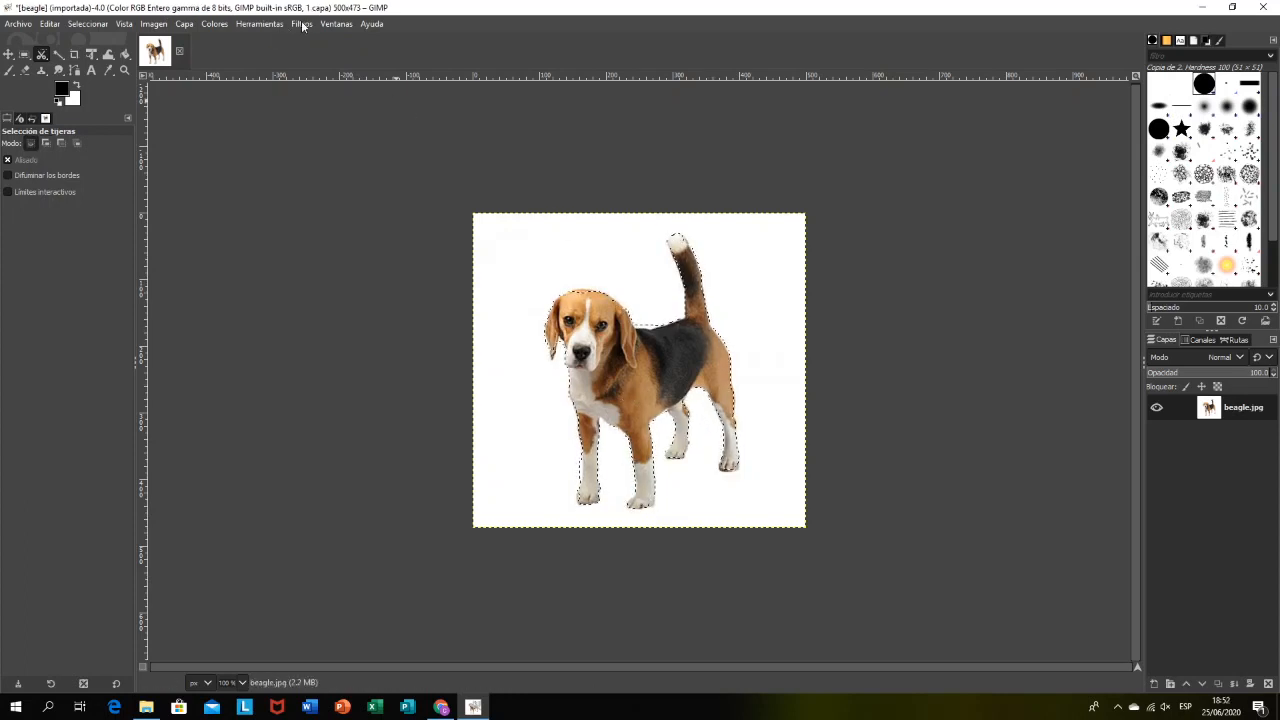
Step: Try Colorize on the selected dog with hue 0.8692, saturation 0.2151 and lightness -0.058
left_click(216, 24)
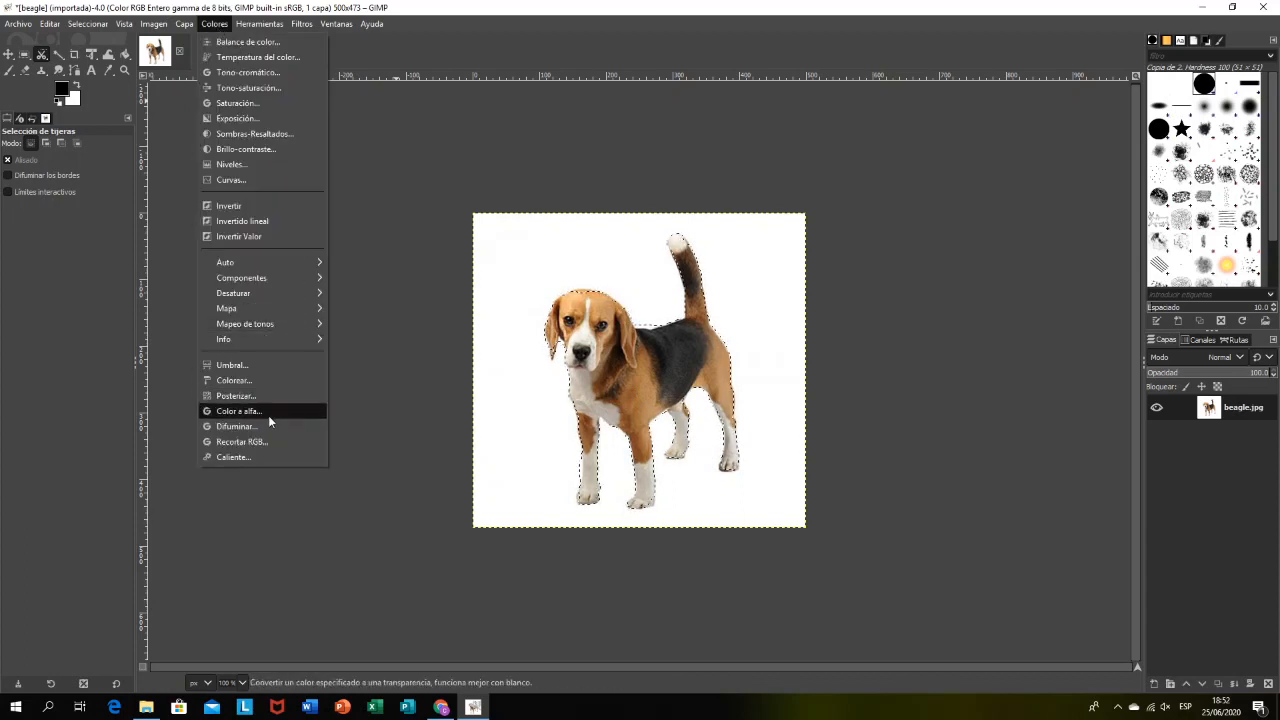
left_click(270, 380)
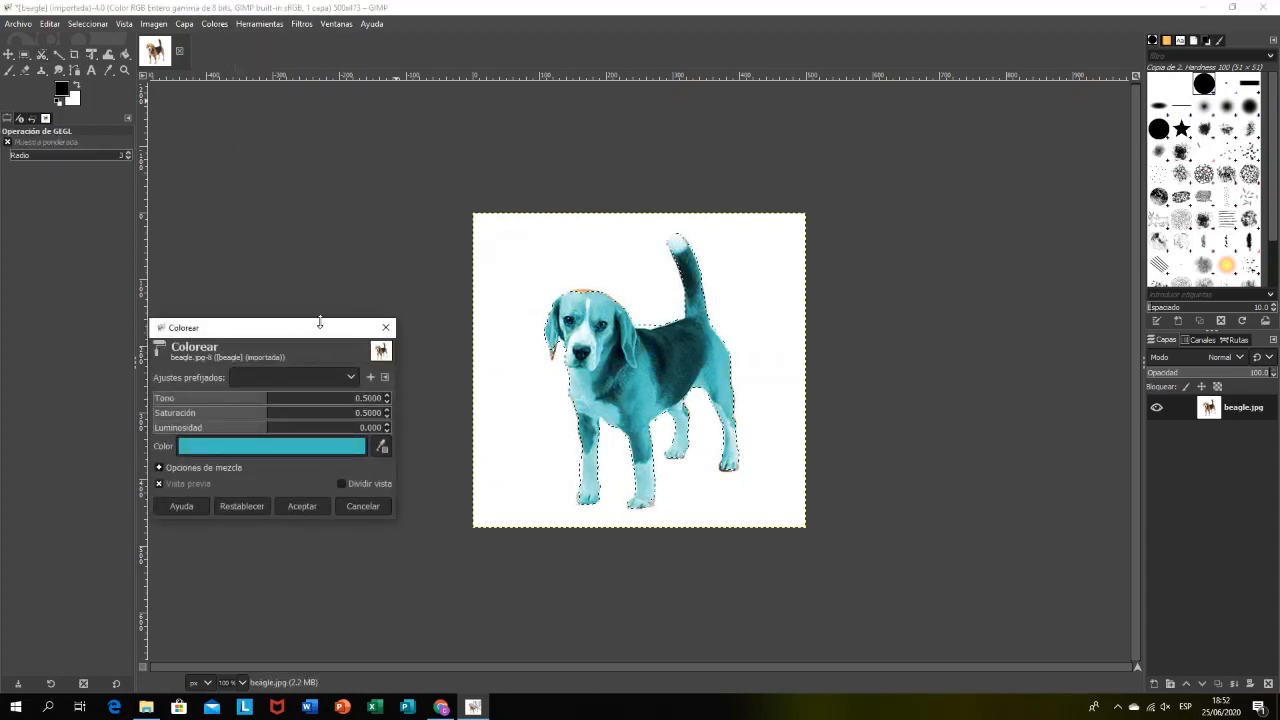
left_click_drag(319, 322, 363, 194)
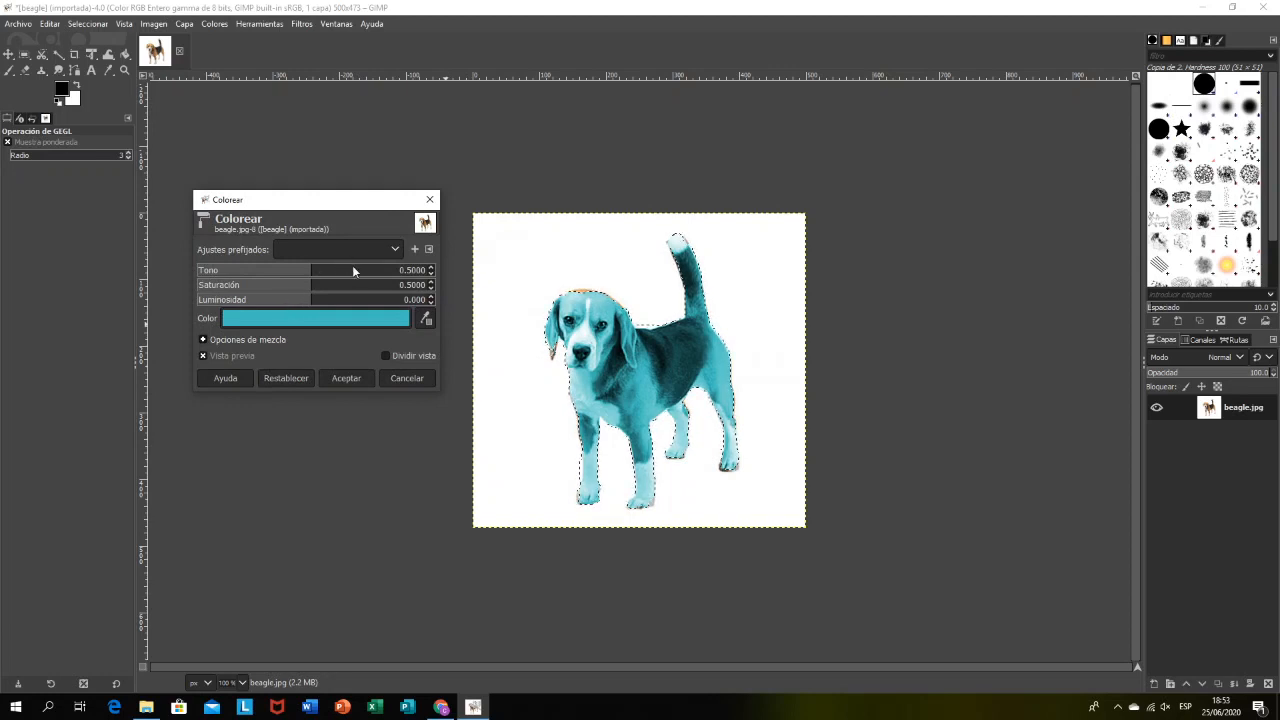
left_click_drag(352, 266, 250, 335)
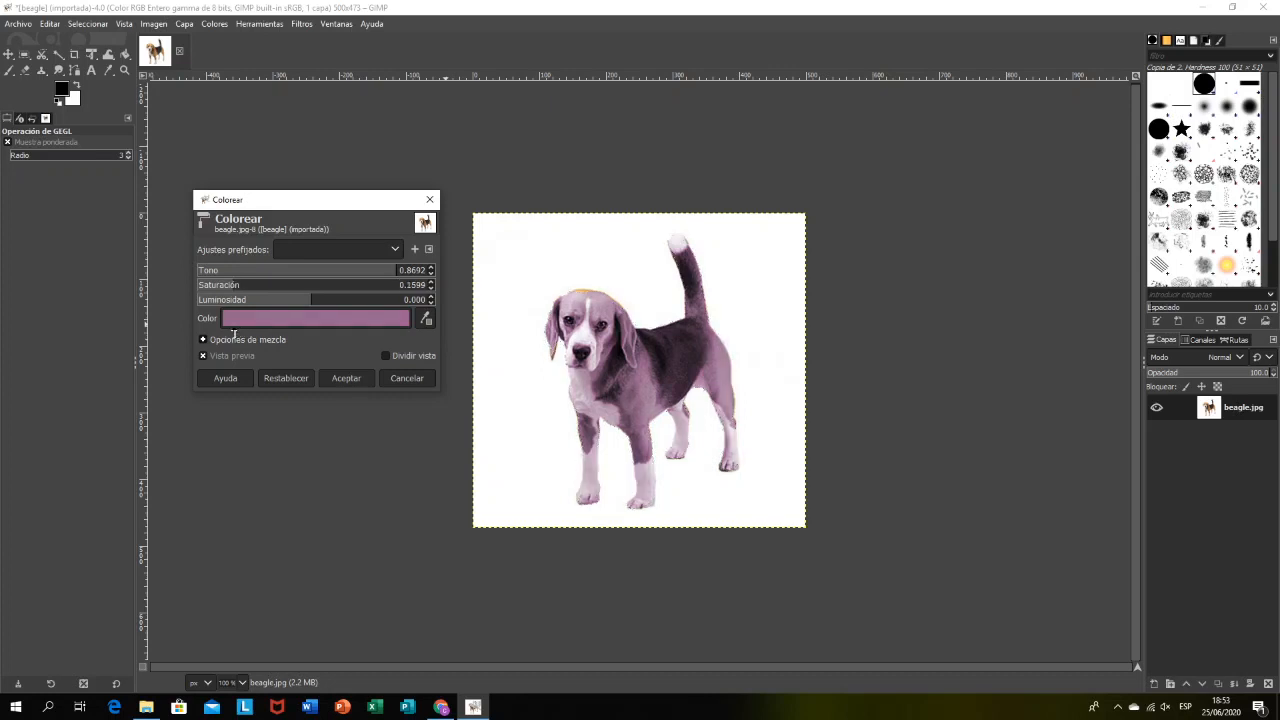
left_click_drag(272, 299, 329, 320)
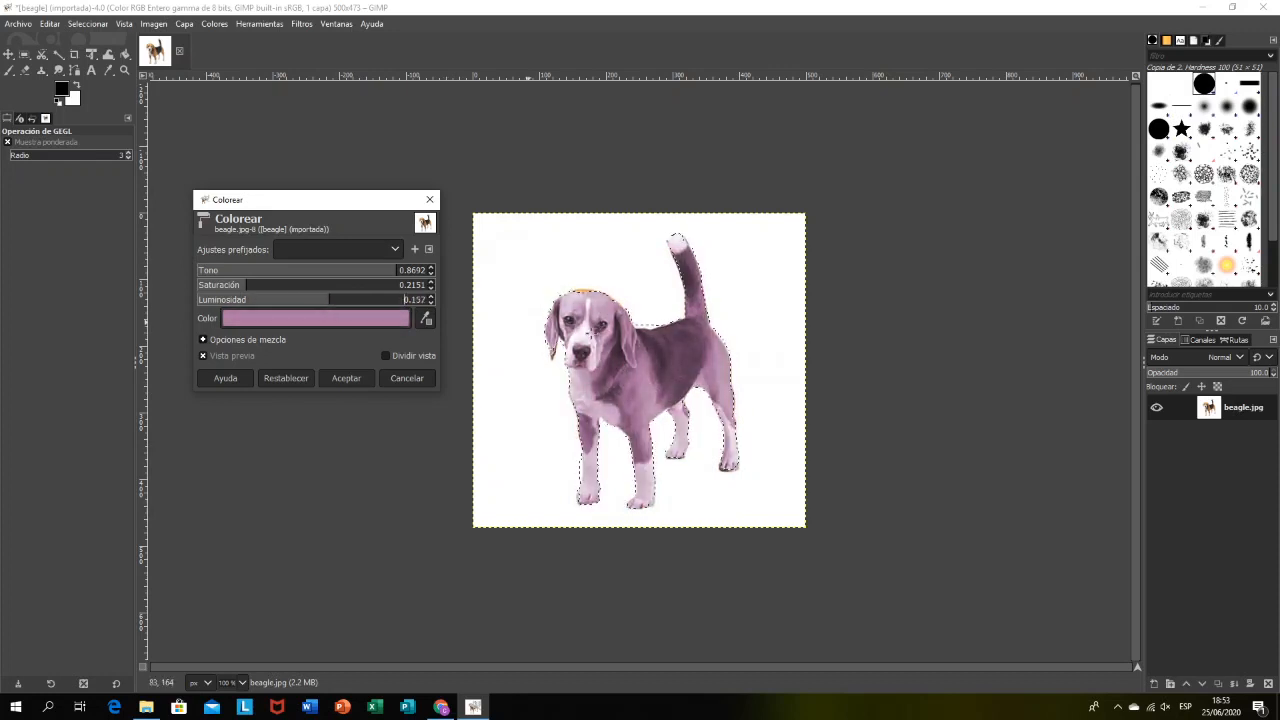
left_click(305, 303)
left_click(398, 318)
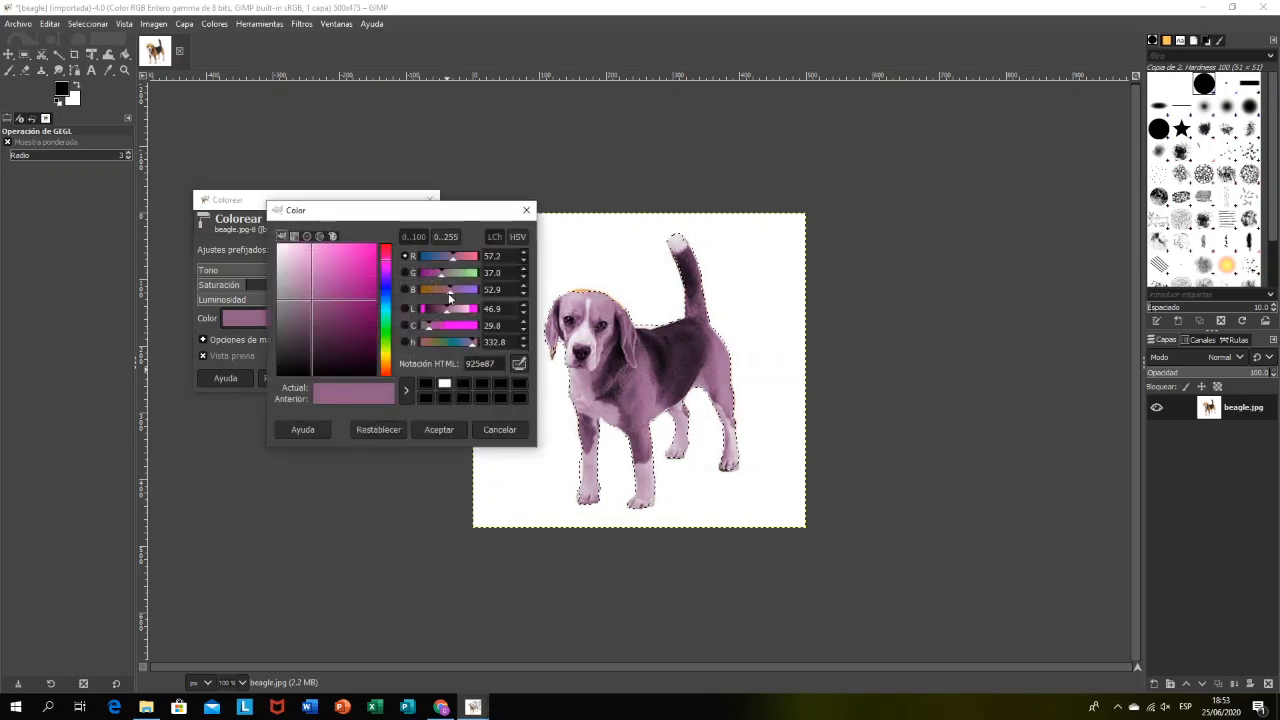
left_click(526, 210)
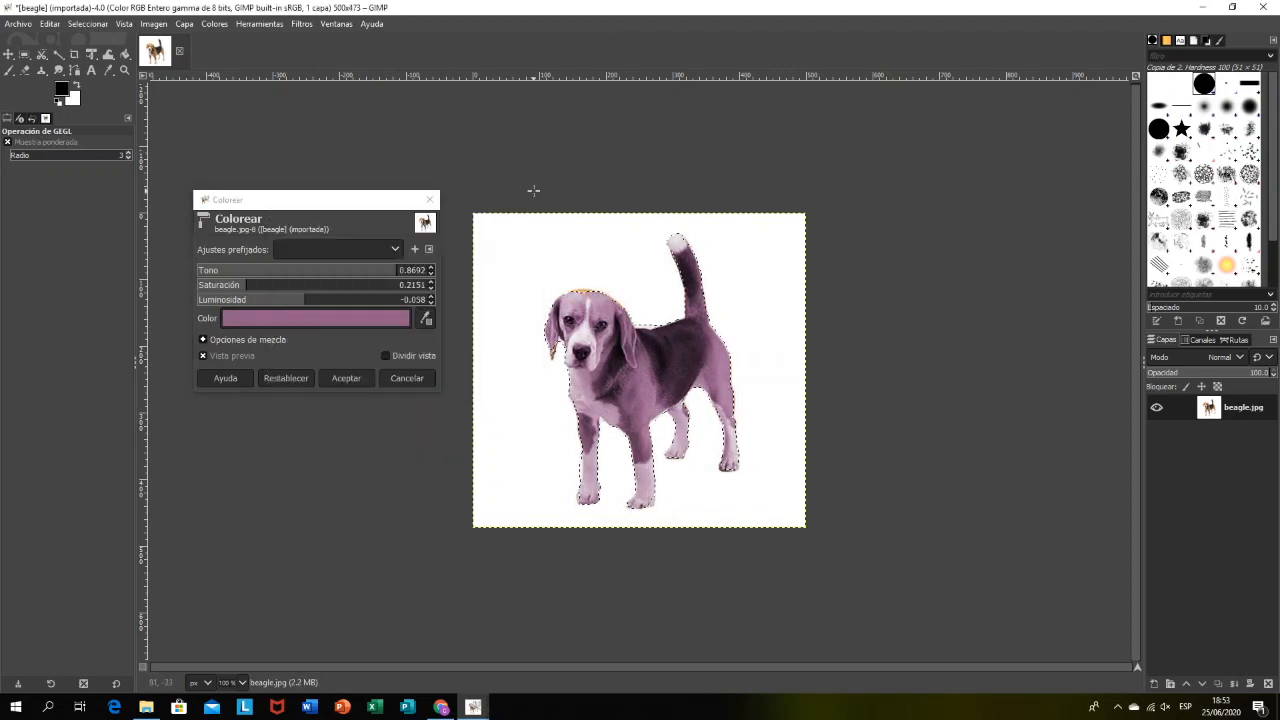
left_click(415, 250)
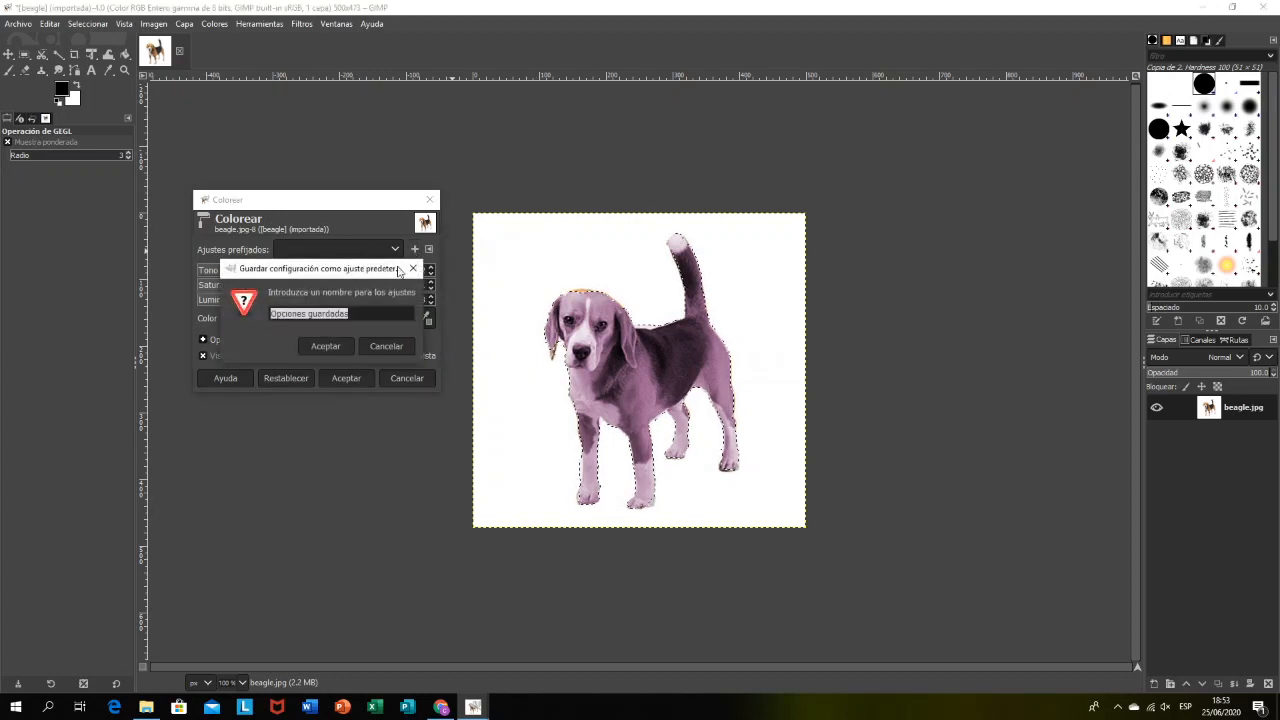
left_click(412, 268)
Step: Try a Colorize hue of 0.1366 on the dog and cancel the adjustment
left_click_drag(354, 271, 236, 305)
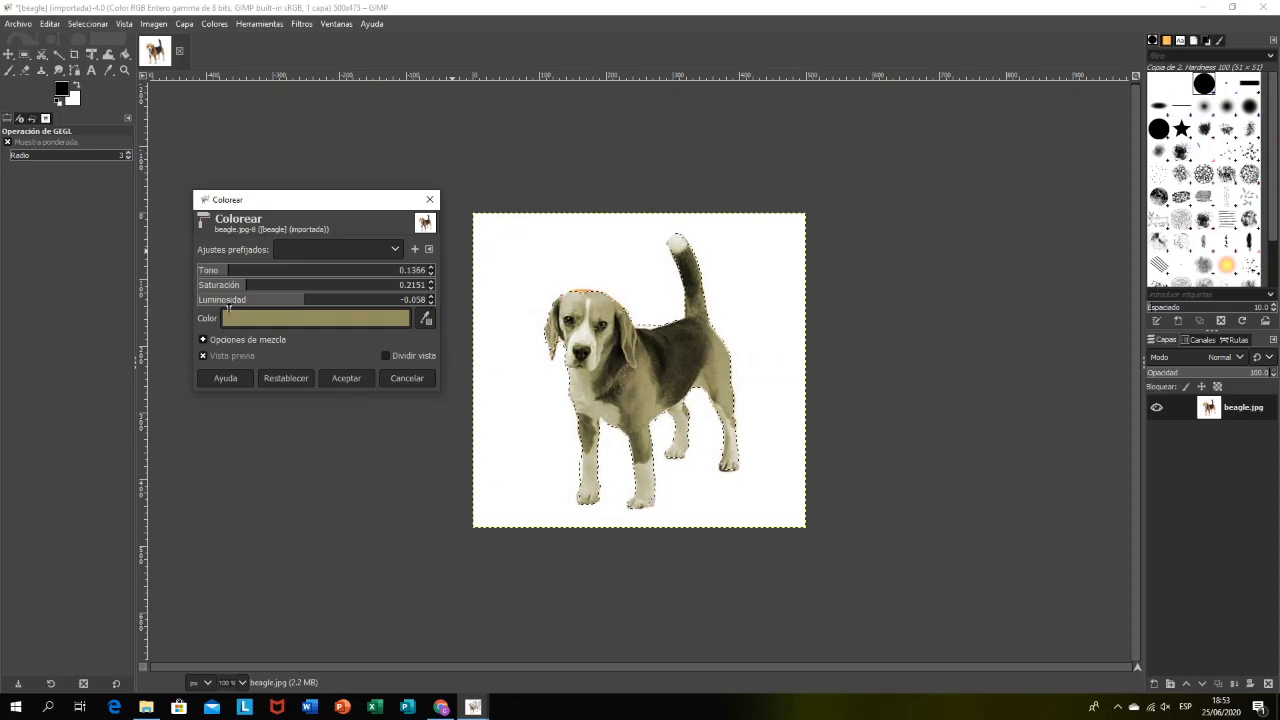
left_click(406, 378)
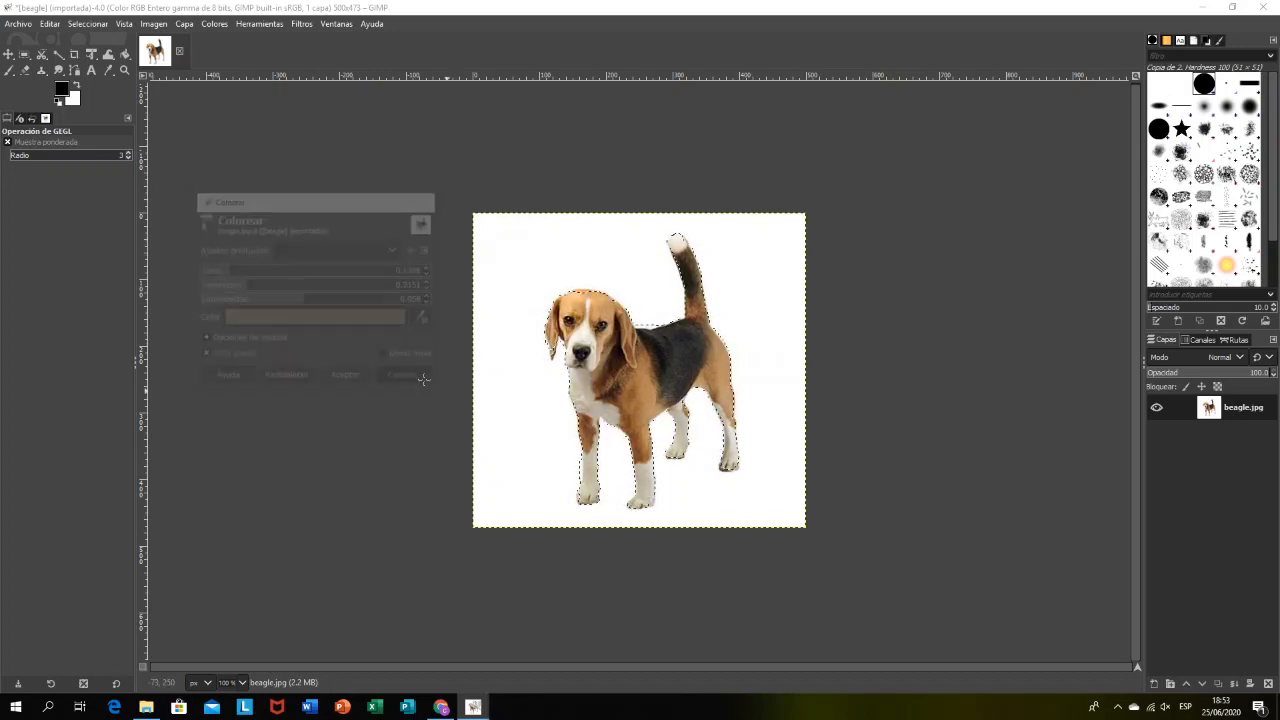
Step: Invert the scissors selection so that it covers the background instead of the dog
left_click(90, 24)
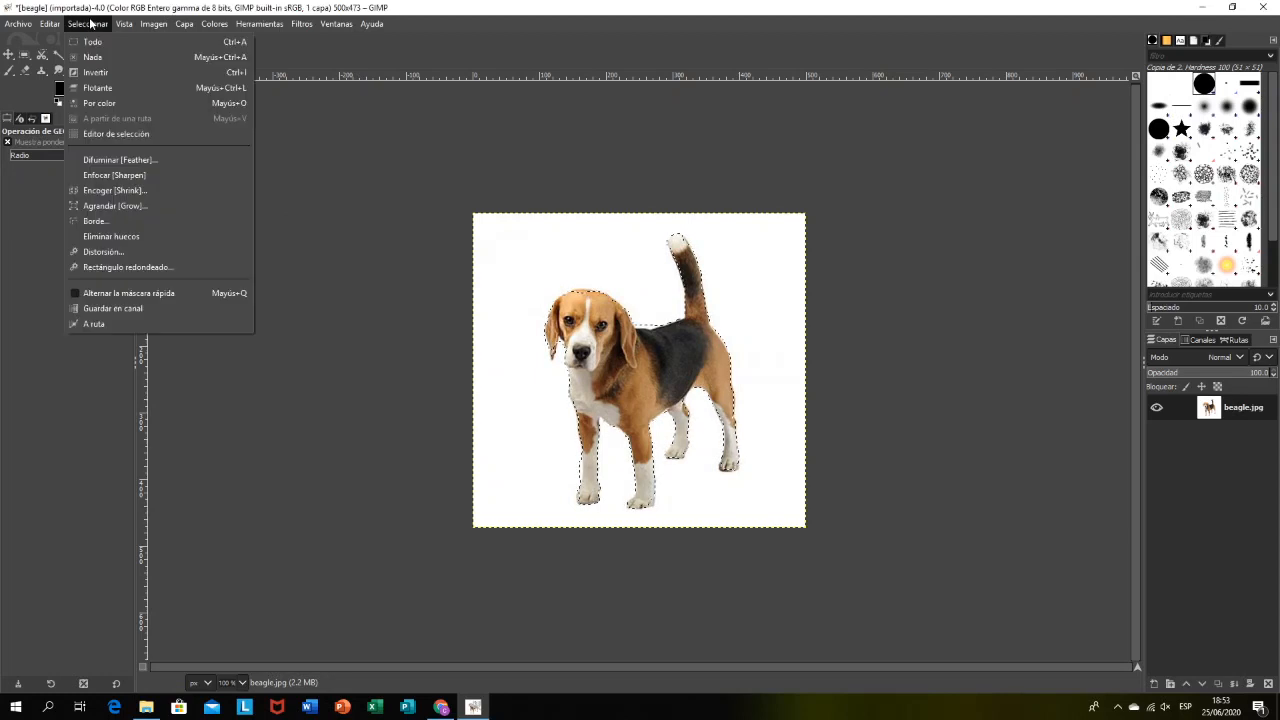
left_click(119, 77)
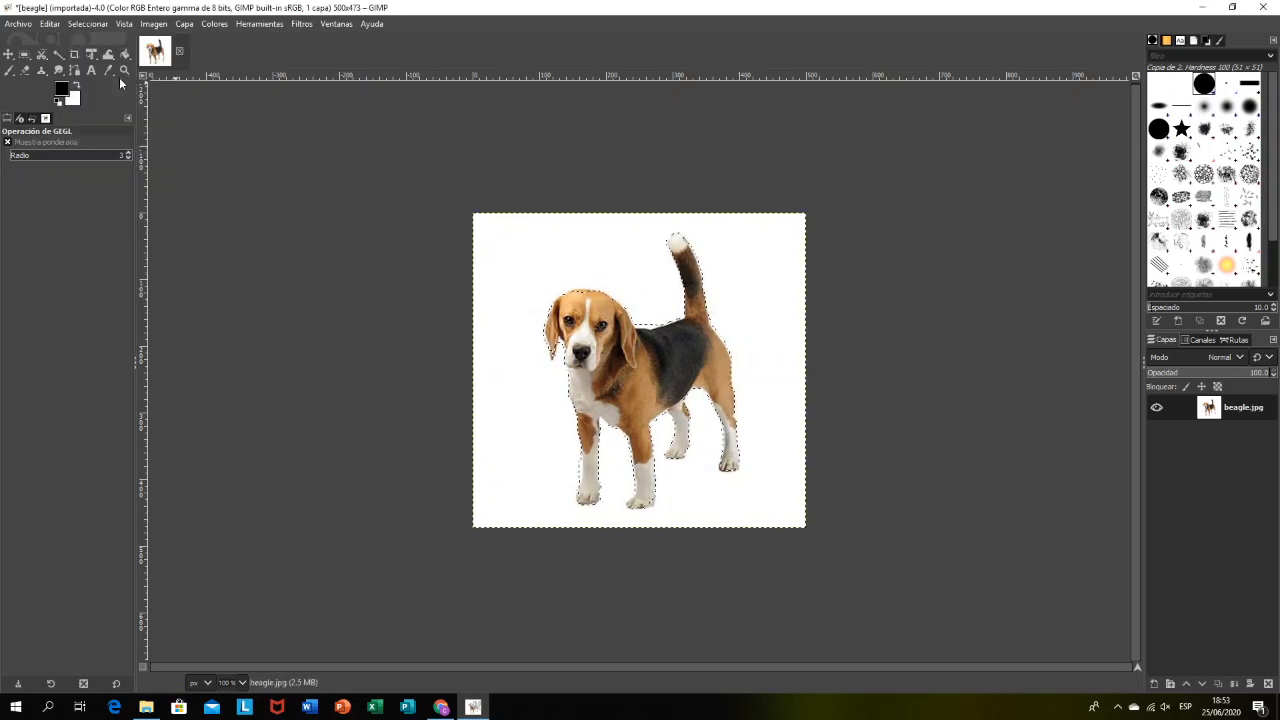
Step: Select the white background with Fuzzy Select and invert the selection to get the dog
left_click(58, 54)
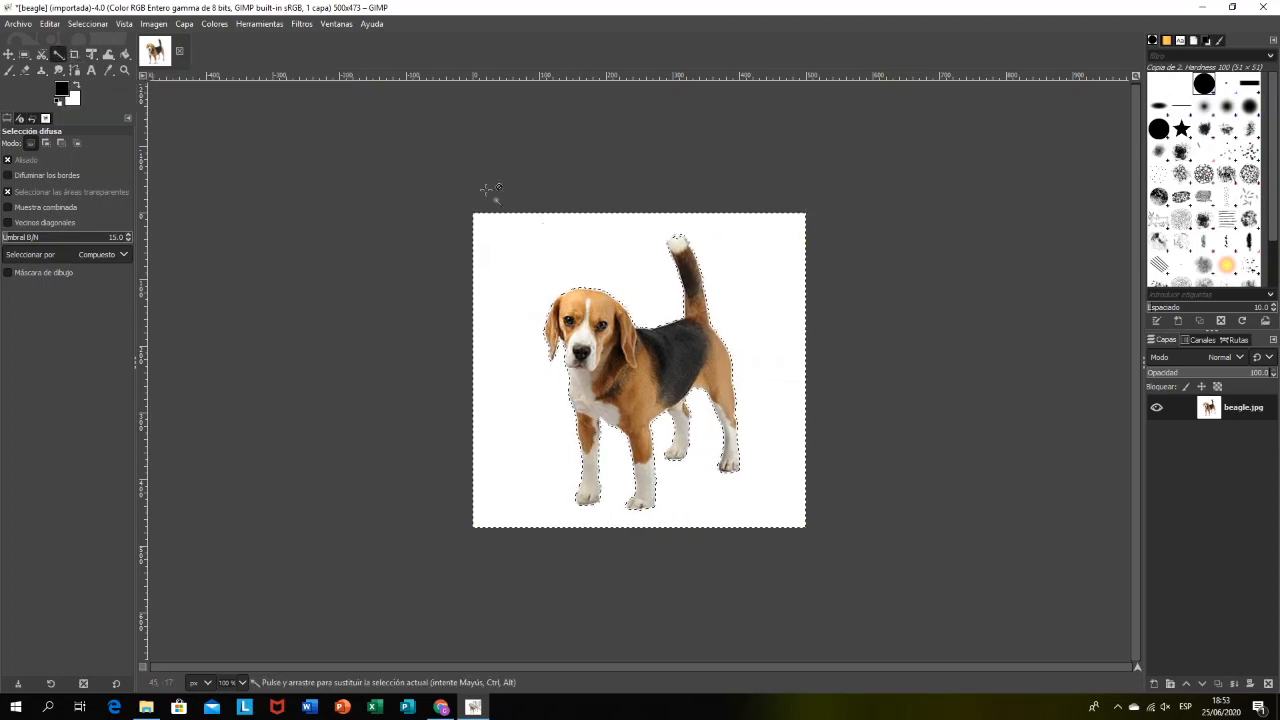
left_click(87, 23)
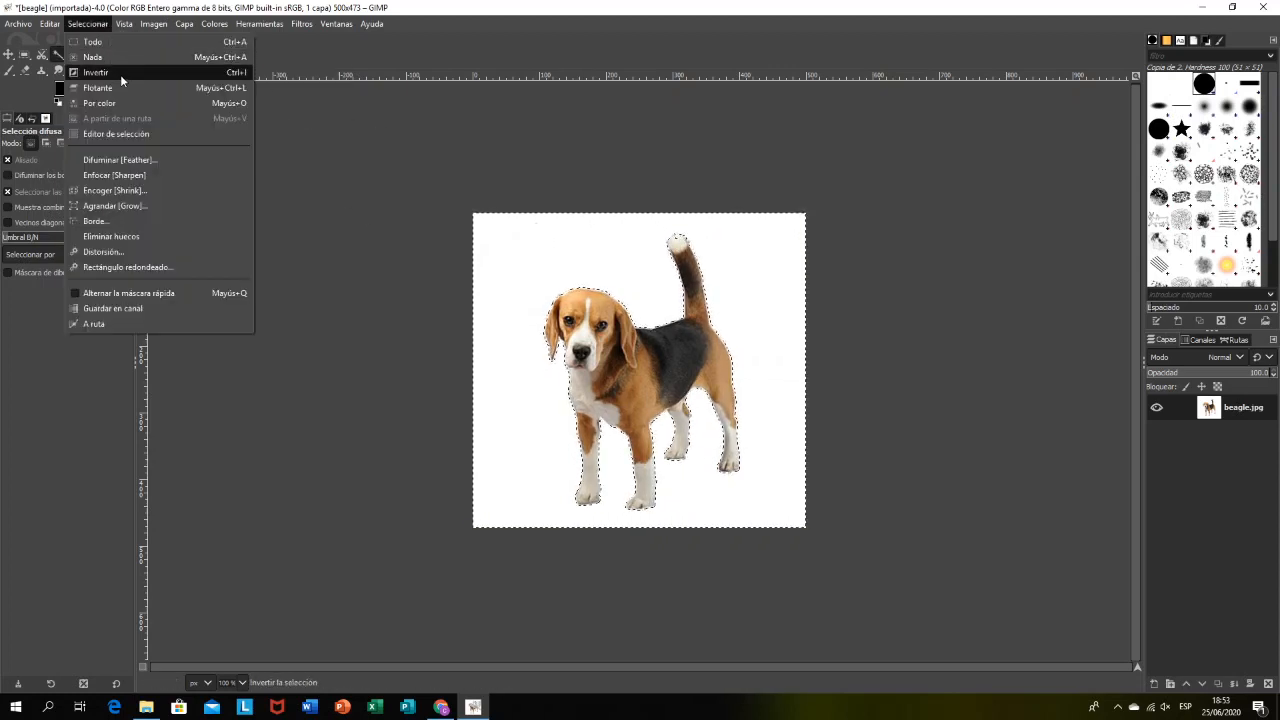
left_click(120, 74)
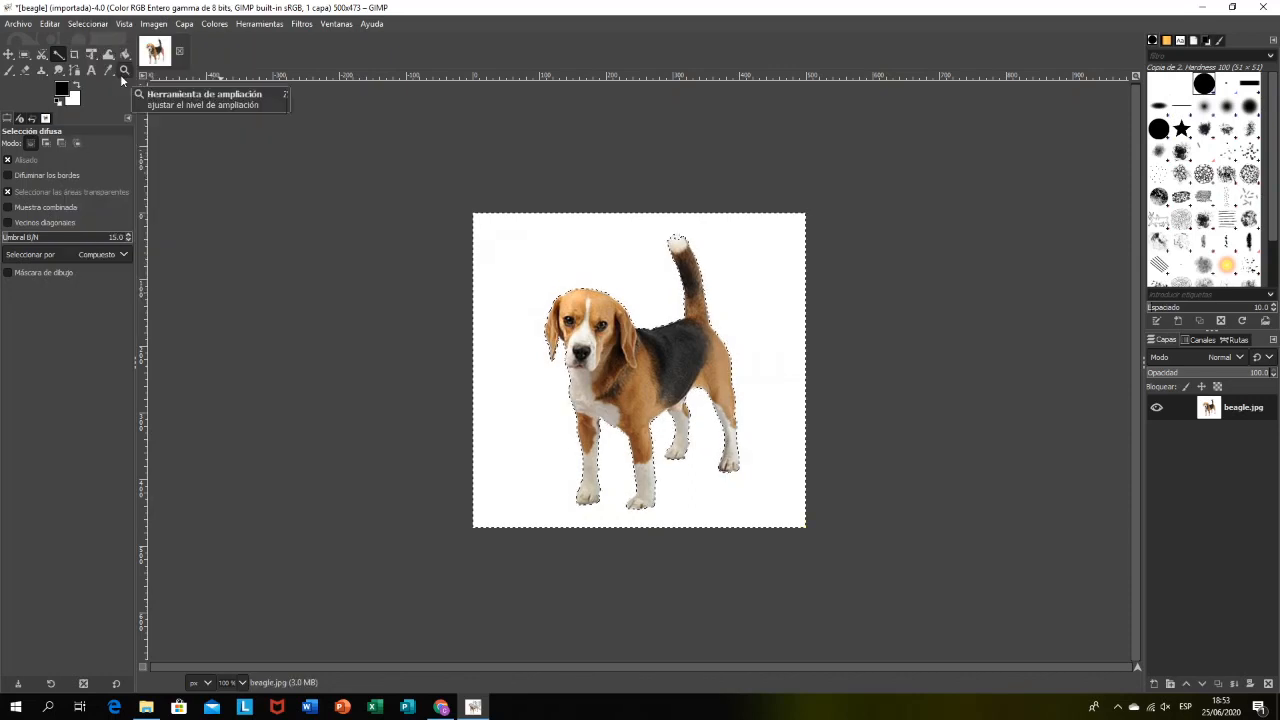
Step: Preview the default Colorize effect on the new dog selection and cancel it
left_click(228, 25)
left_click(256, 380)
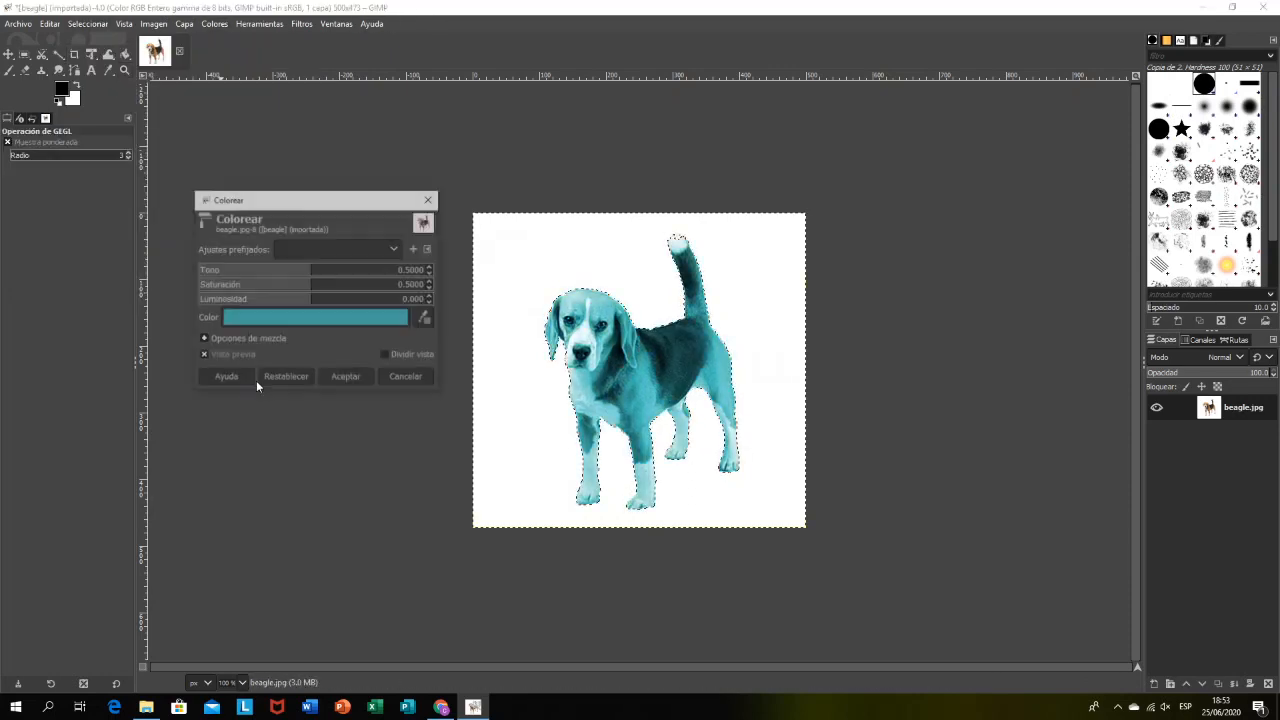
left_click(430, 199)
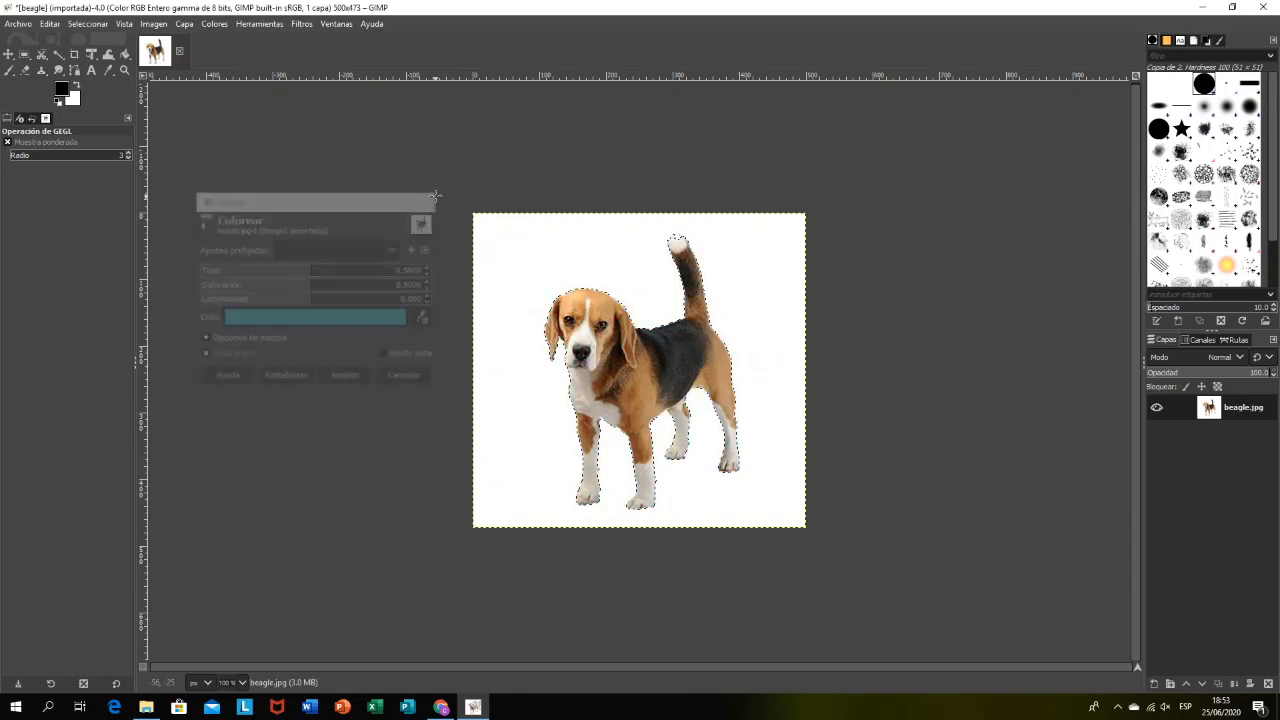
Step: Try Hue-Chroma on the selected dog with hue -180, chroma 2.33 and lightness 5.23, change the hue to 3.14, and cancel the adjustment
left_click(214, 24)
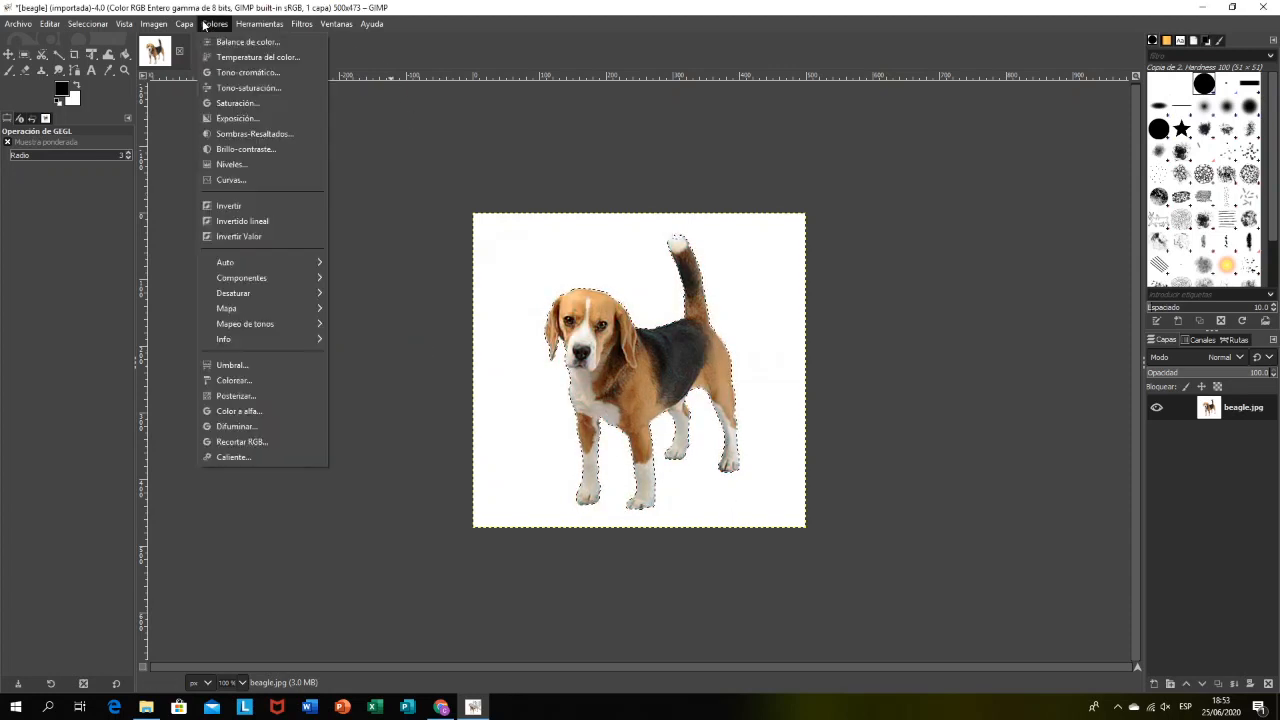
left_click(236, 72)
left_click_drag(325, 201, 305, 157)
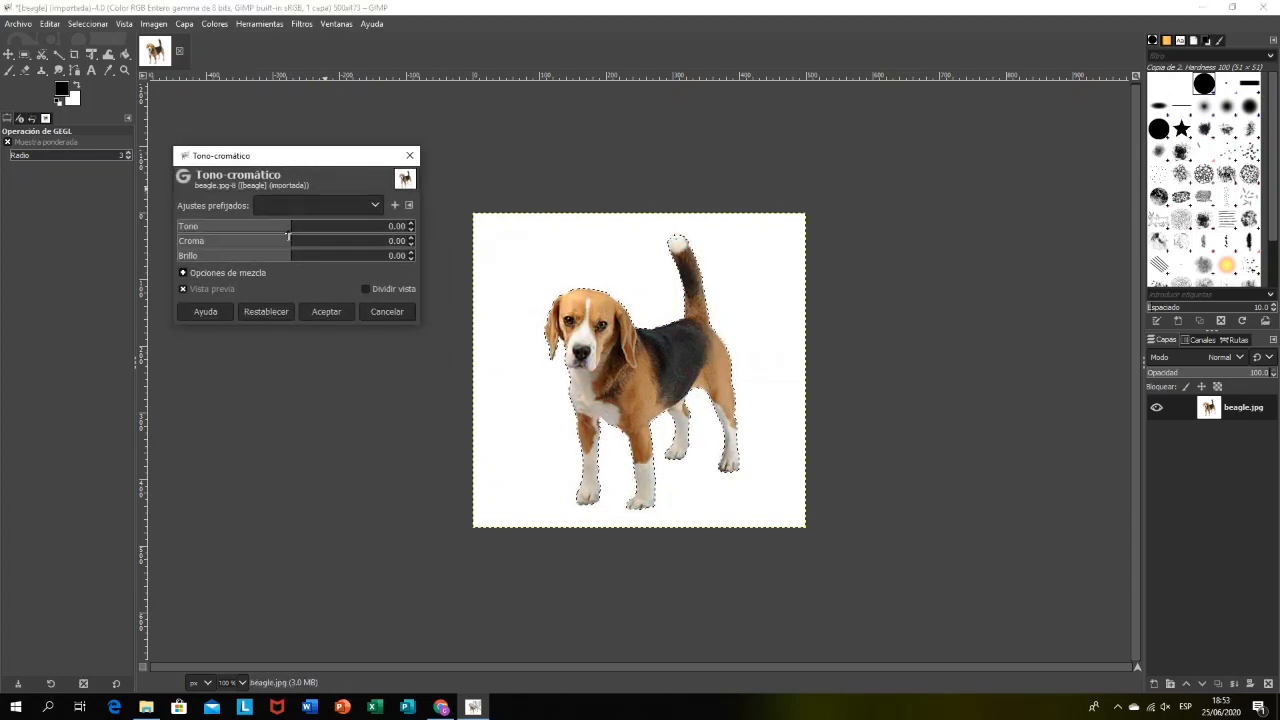
left_click_drag(300, 231, 365, 241)
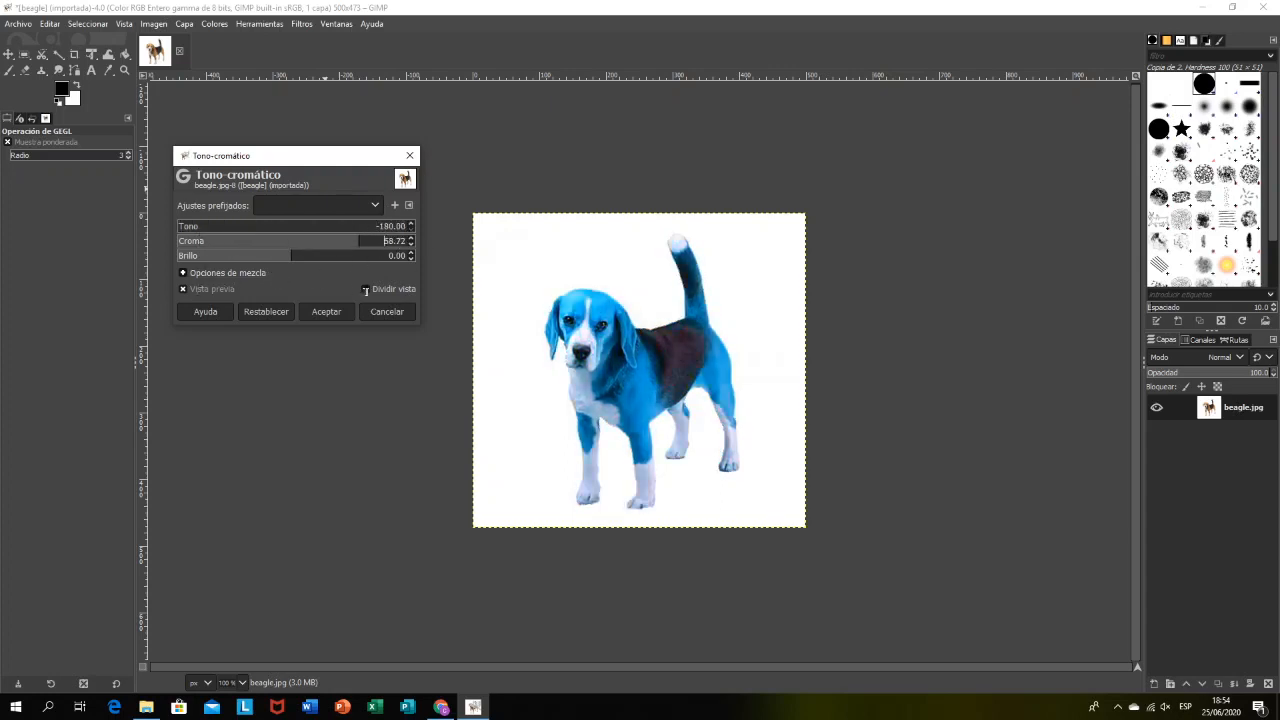
left_click_drag(366, 290, 444, 271)
left_click_drag(346, 296, 299, 316)
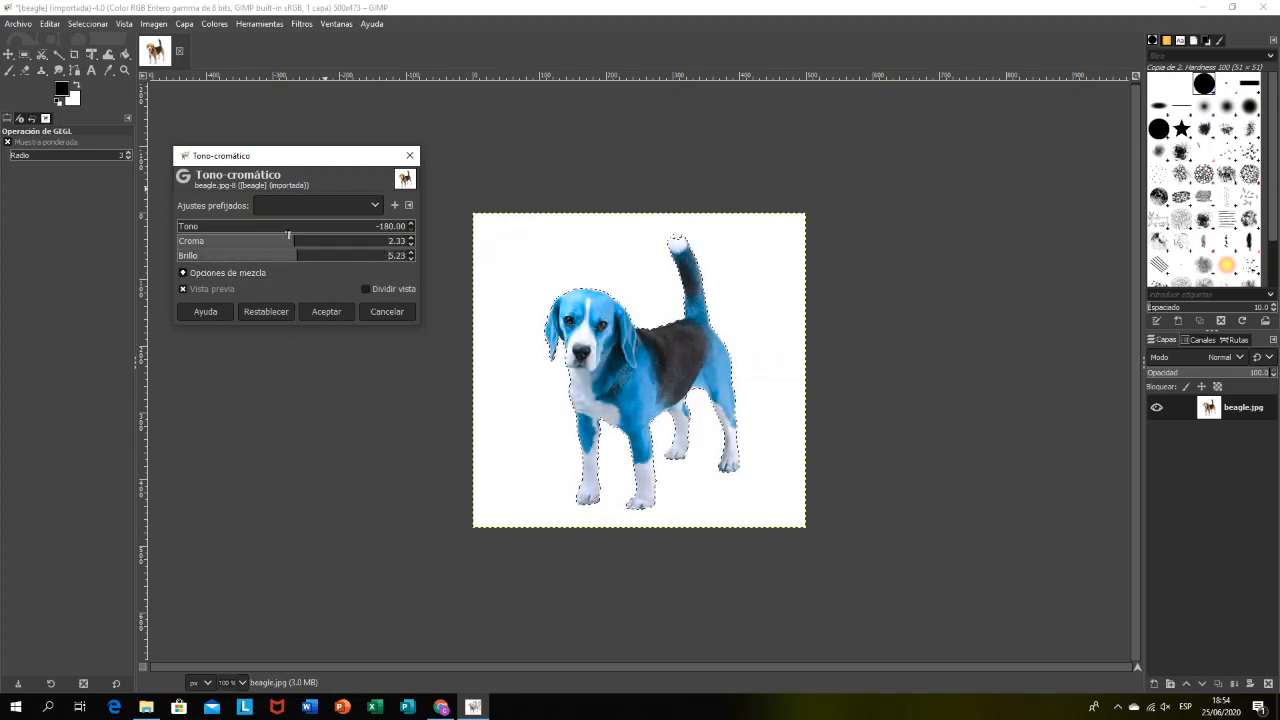
left_click_drag(288, 235, 291, 235)
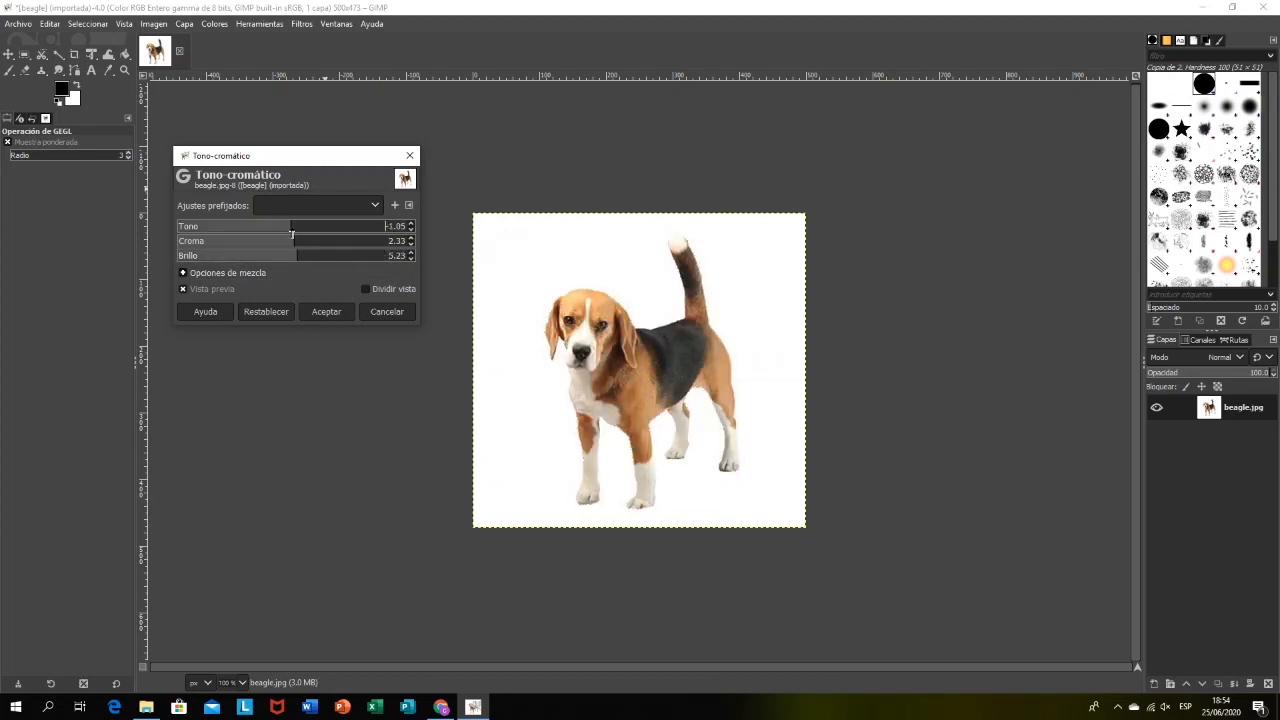
left_click(411, 310)
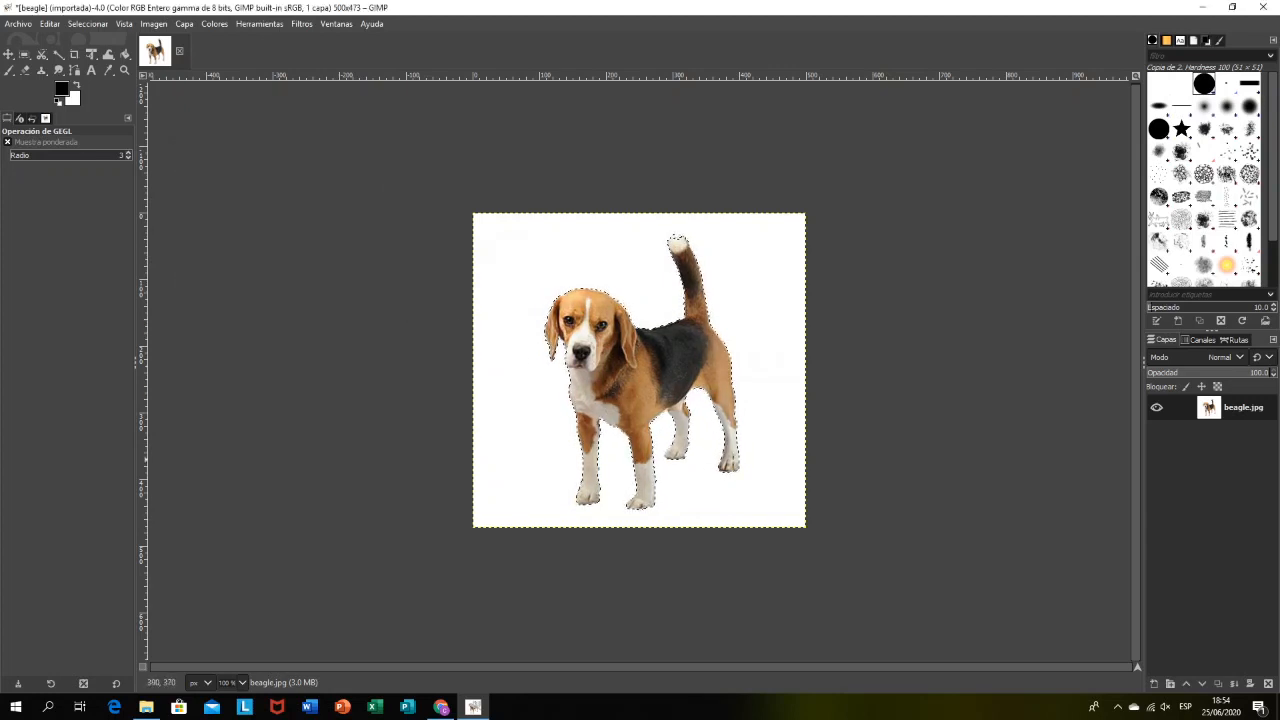